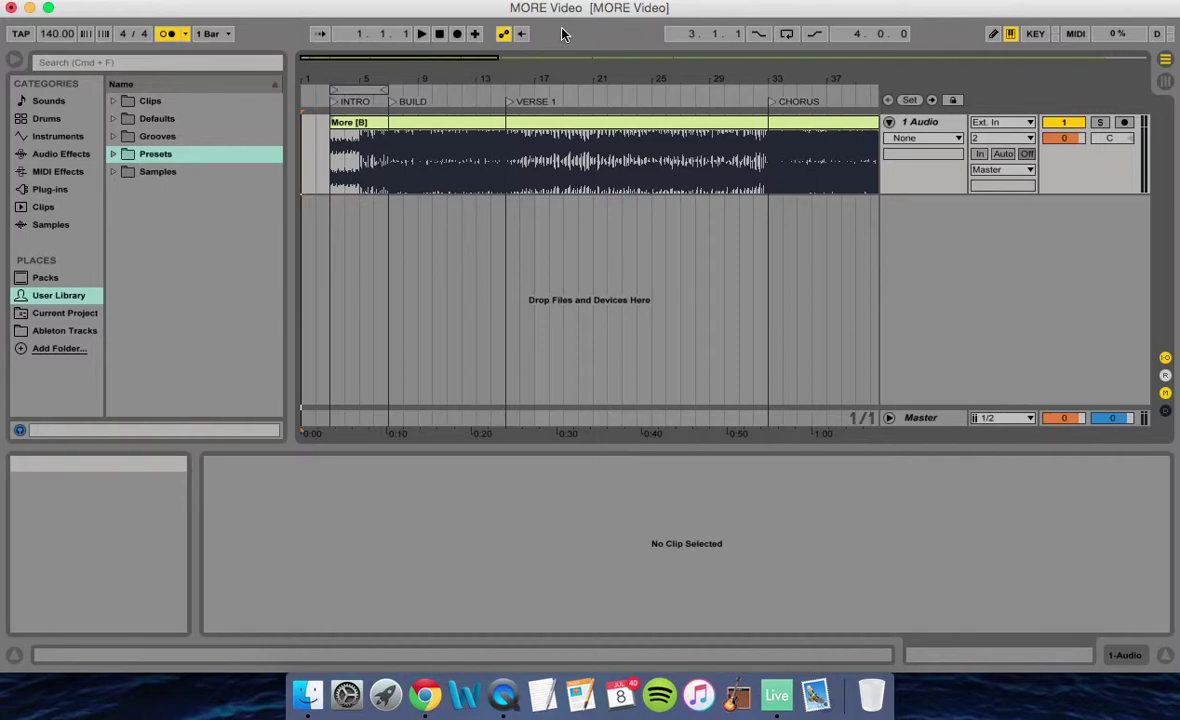
- Bring the Loop Community 'Installing the LC Vocal Cues' training page forward in Chrome
{"action": "left_click", "coordinate": [426, 678]}
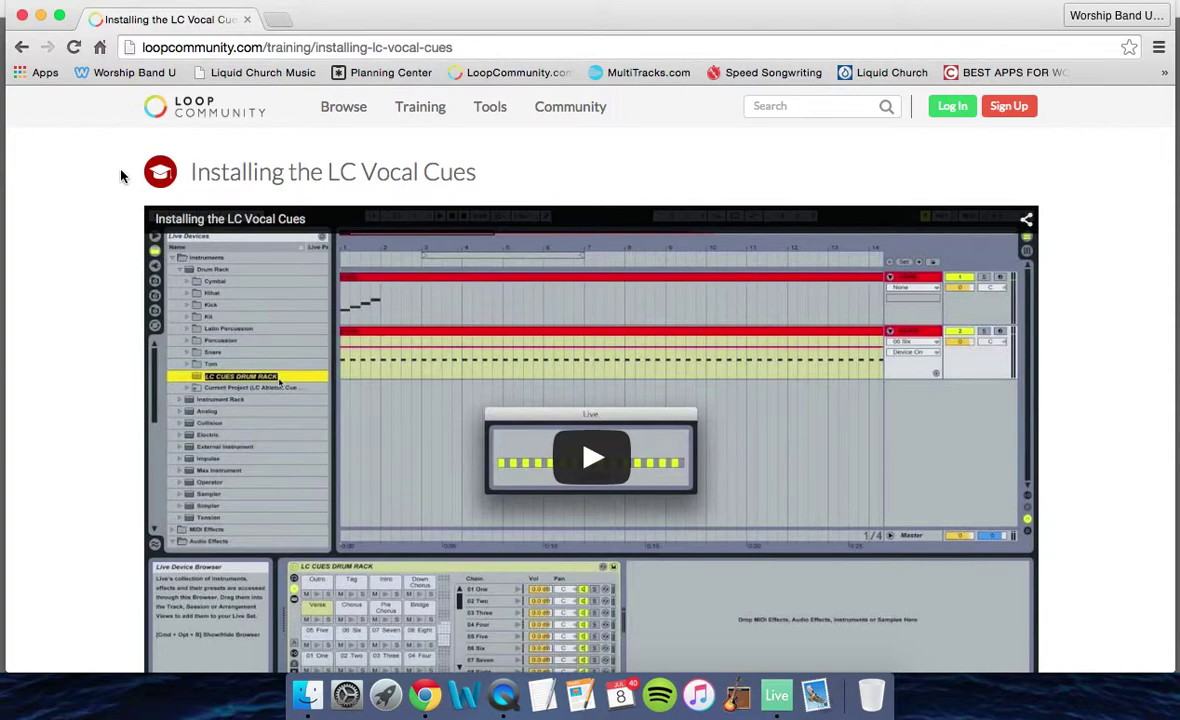
{"action": "mouse_move", "coordinate": [411, 91]}
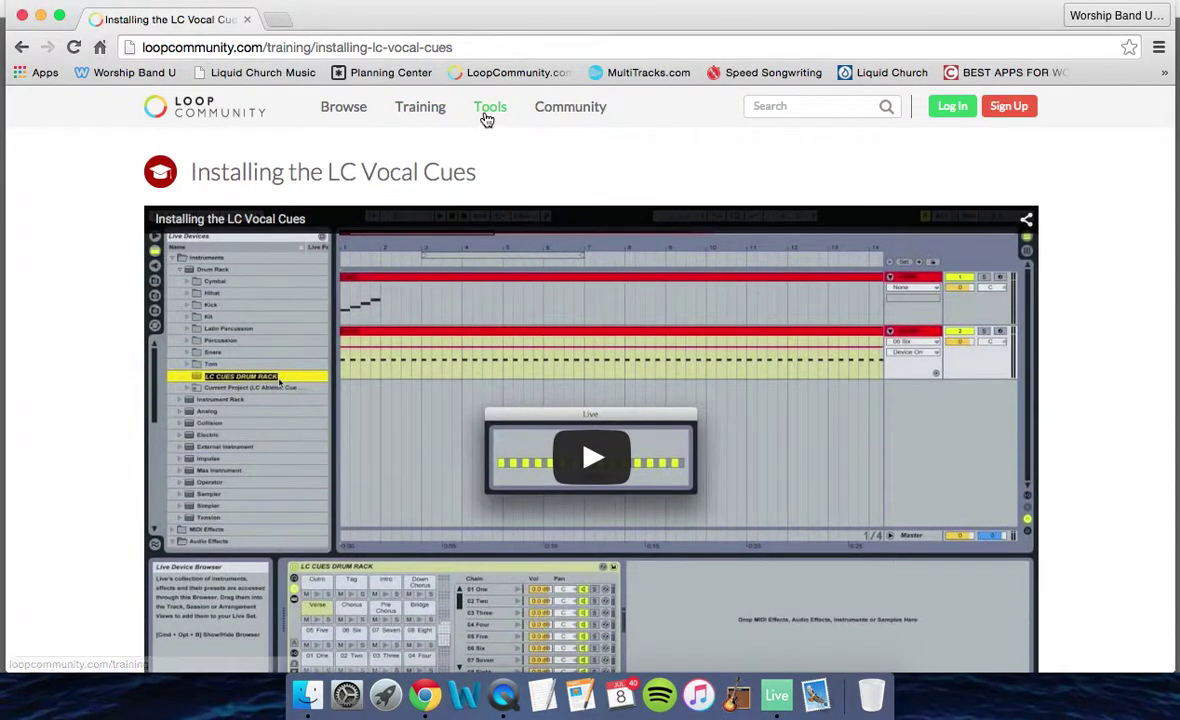
{"action": "mouse_move", "coordinate": [489, 115]}
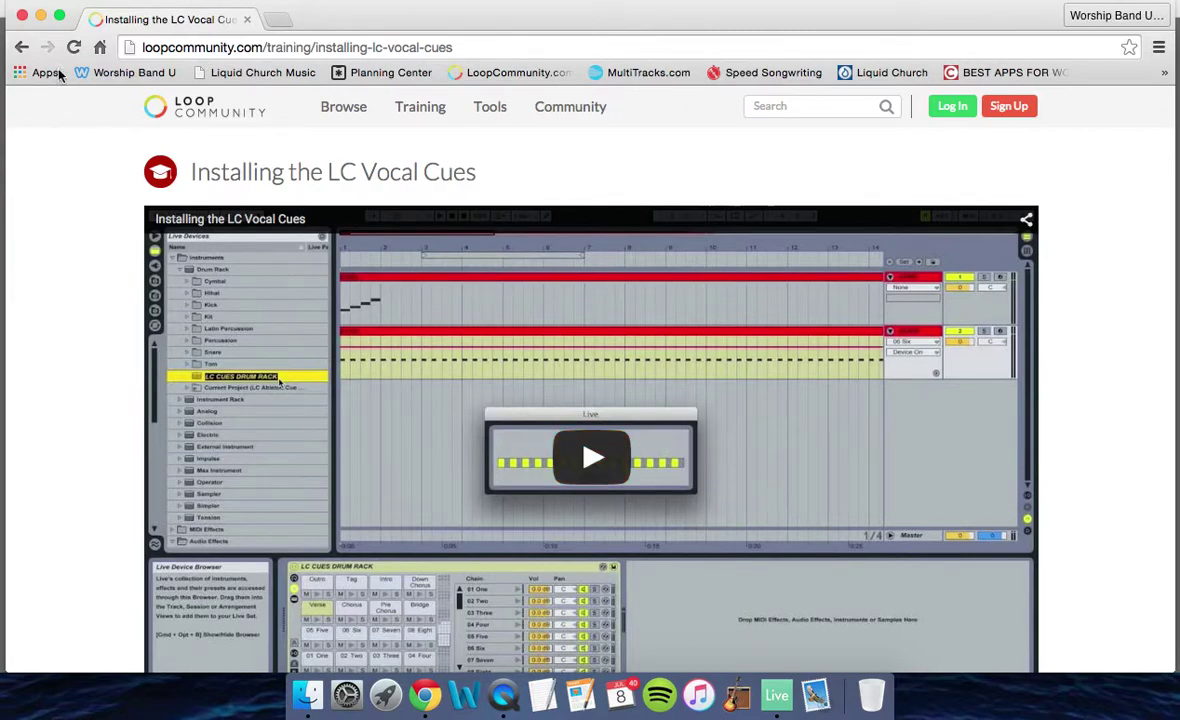
- Load LC CUE PACK 2.0.adg from User Library > Presets > Instruments > Drum Rack onto a new track
{"action": "left_click", "coordinate": [40, 15]}
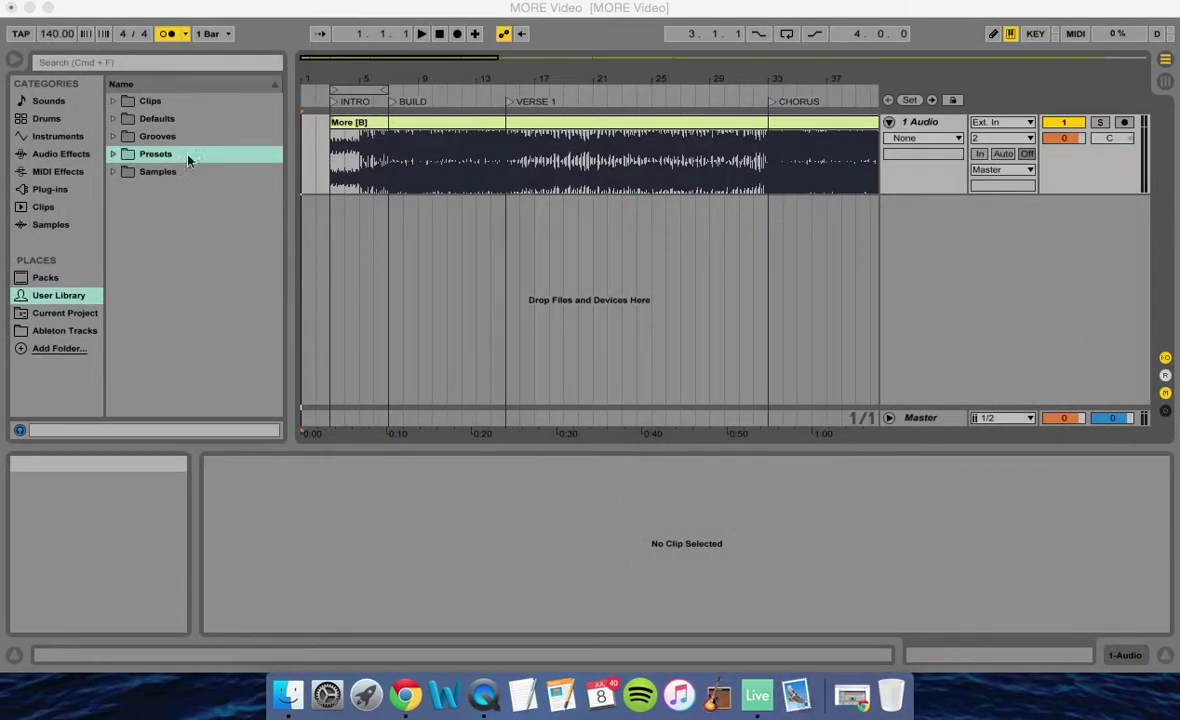
{"action": "left_click", "coordinate": [52, 297]}
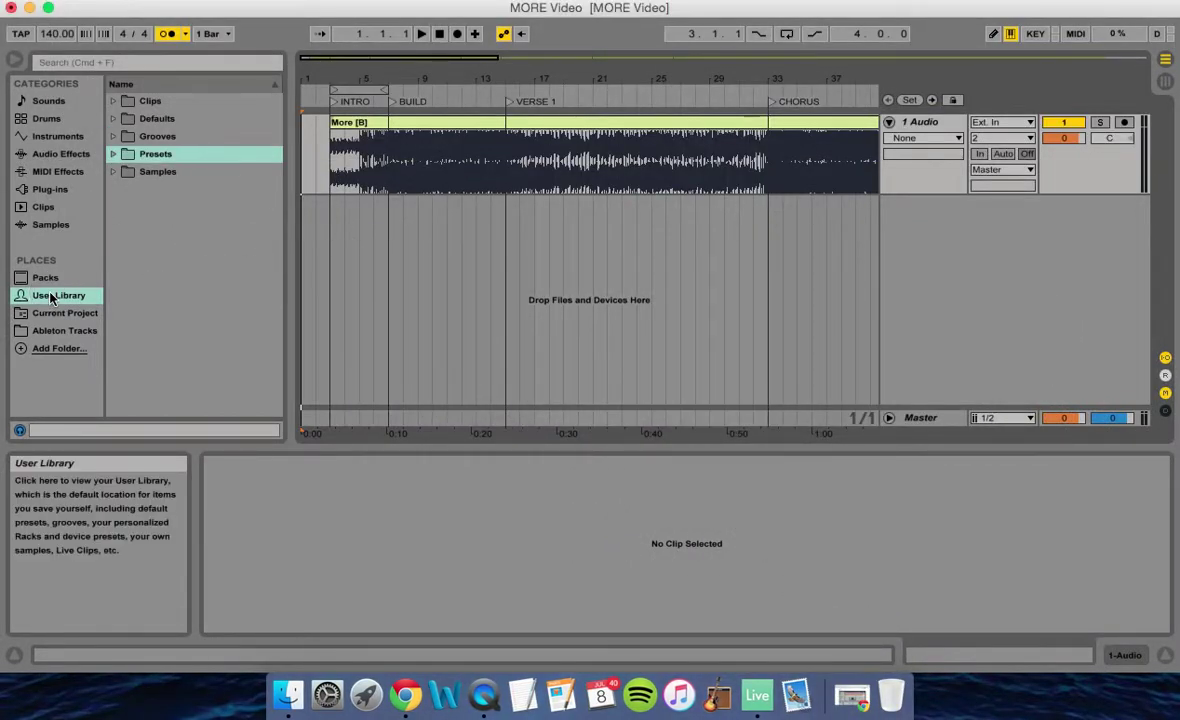
{"action": "left_click", "coordinate": [113, 154]}
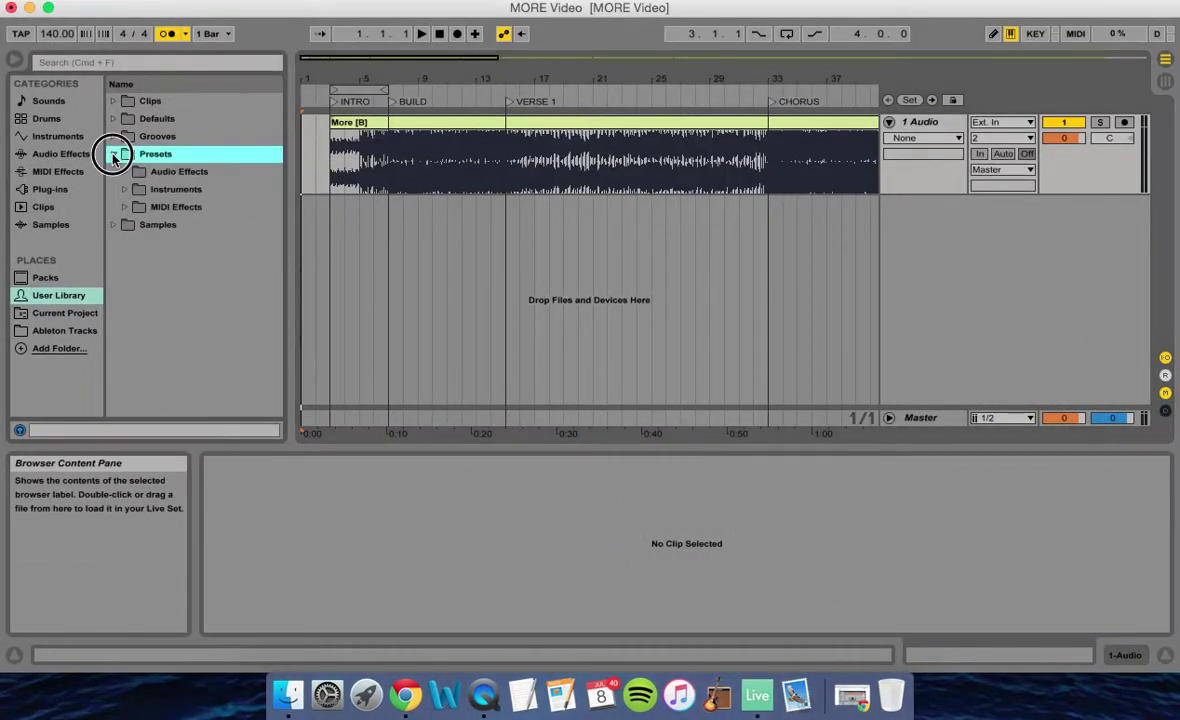
{"action": "left_click", "coordinate": [124, 189]}
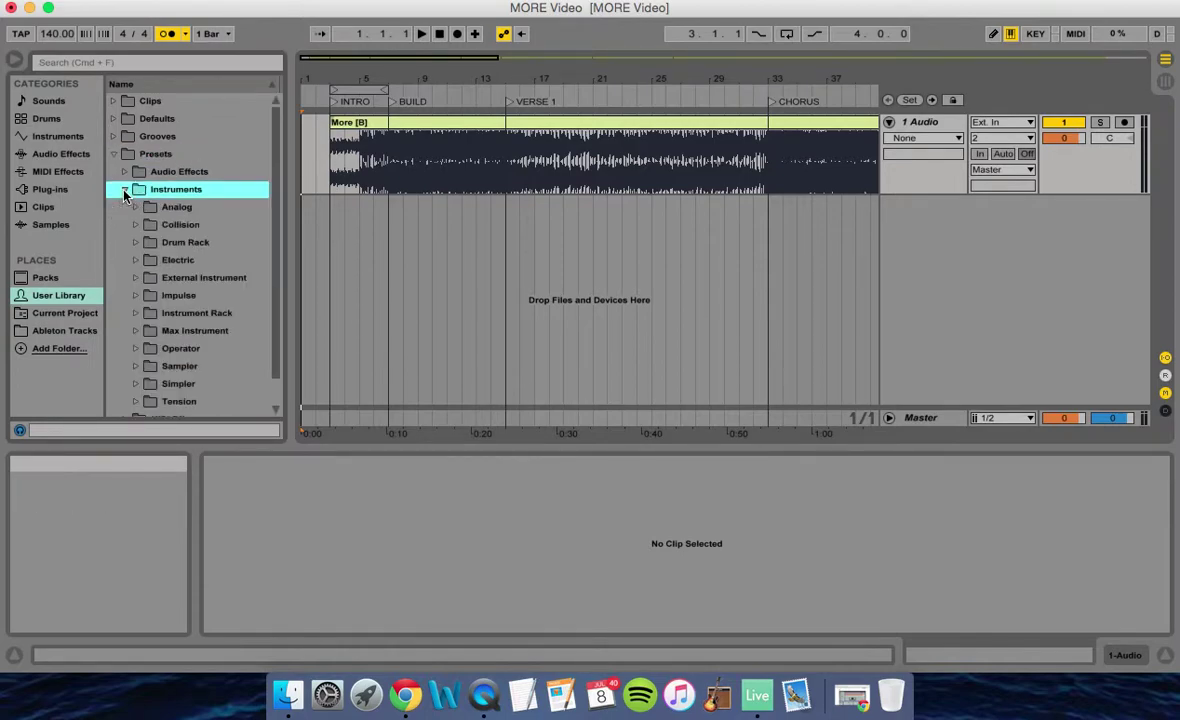
{"action": "left_click", "coordinate": [136, 242]}
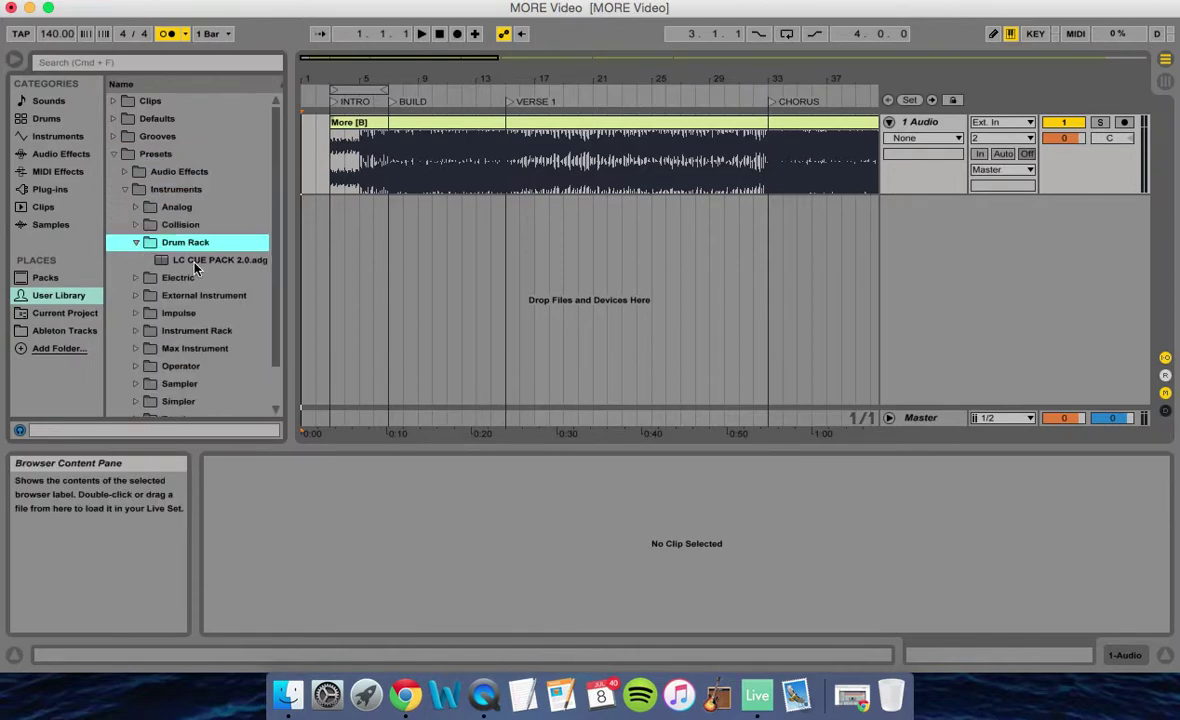
{"action": "left_click", "coordinate": [195, 262]}
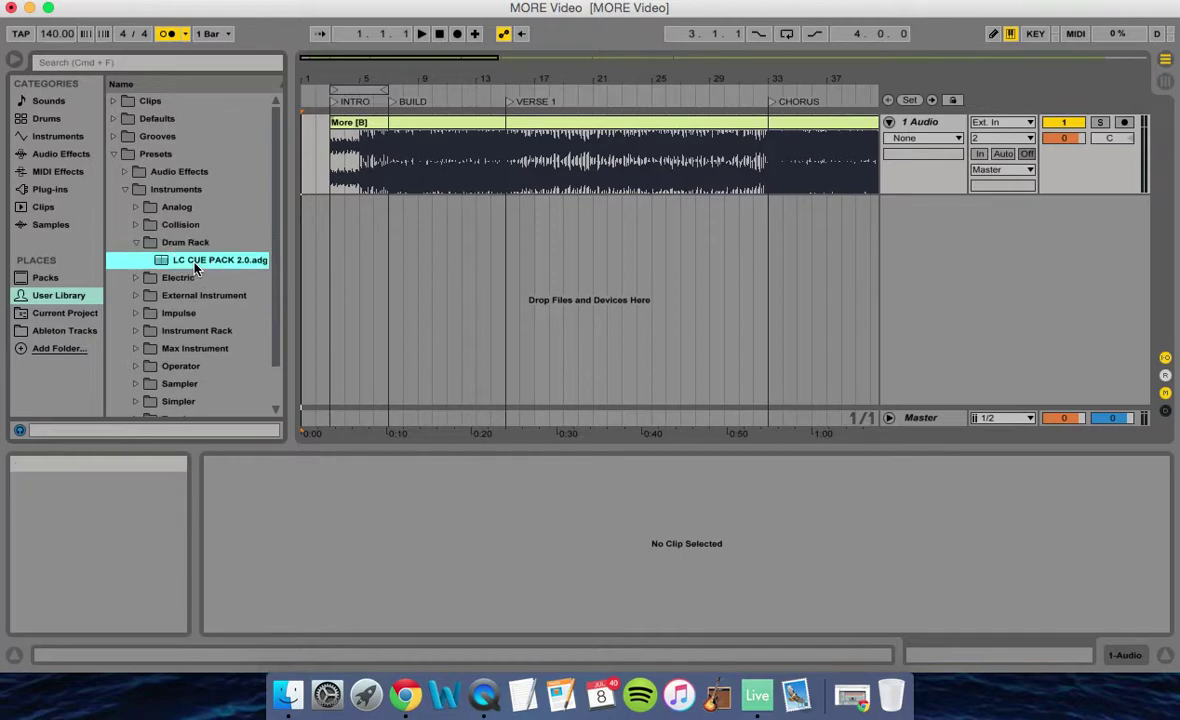
{"action": "double_click", "coordinate": [193, 262]}
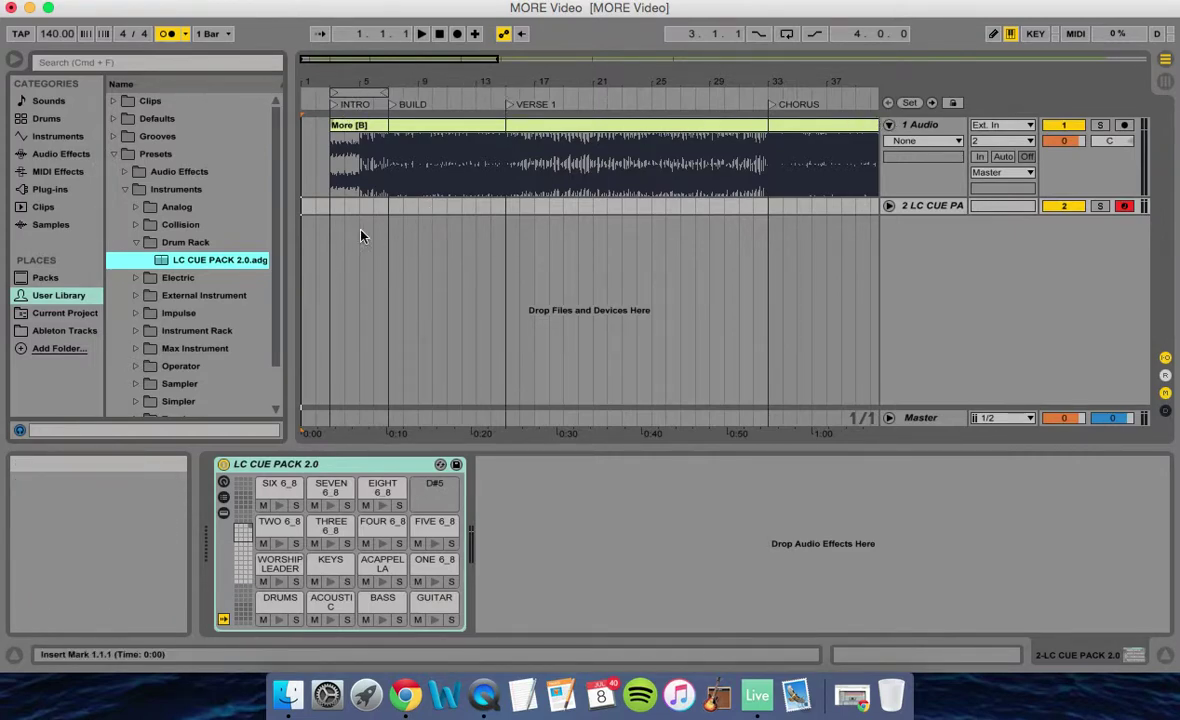
{"action": "left_click", "coordinate": [315, 212]}
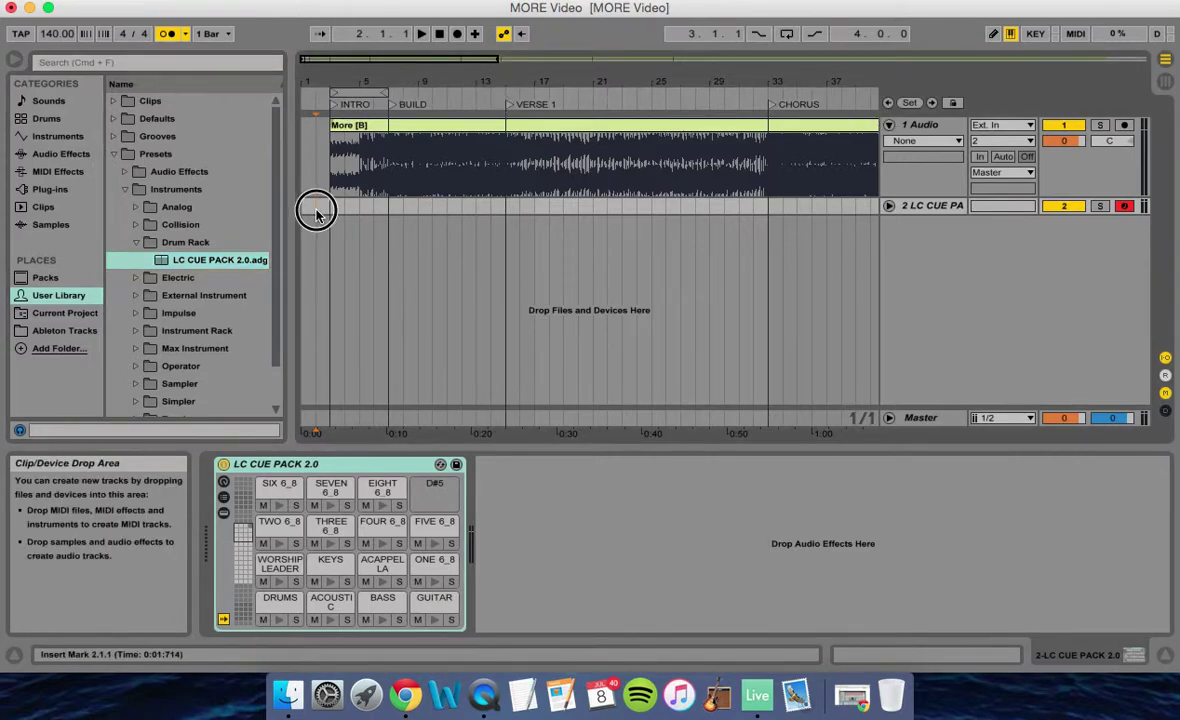
- Insert an empty one-bar MIDI clip at bar 2 on the cue pack track and open it
{"action": "left_click_drag", "start_coordinate": [315, 212], "coordinate": [320, 211]}
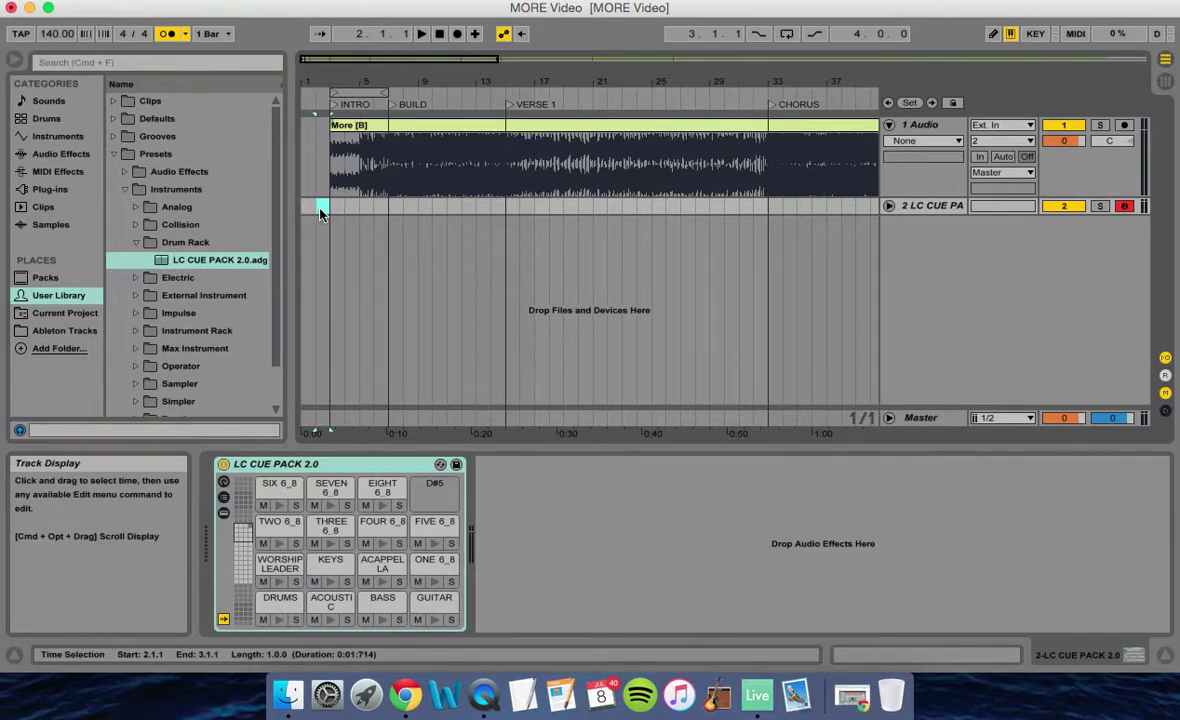
{"action": "right_click", "coordinate": [320, 213]}
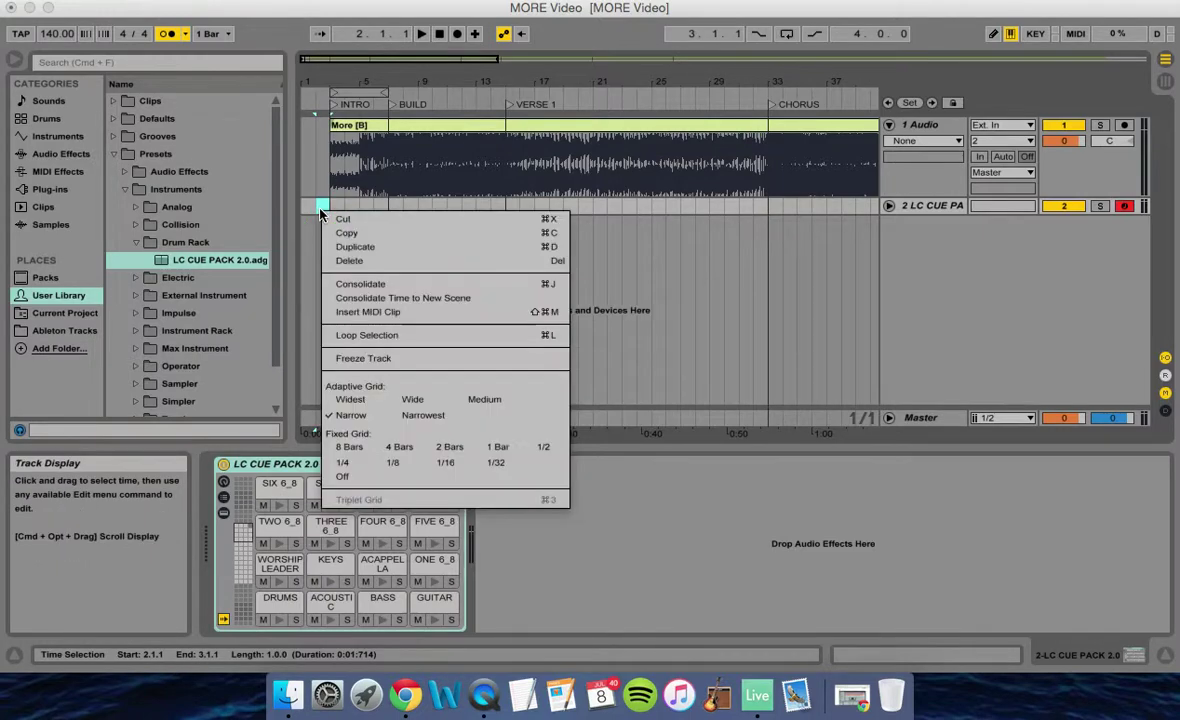
{"action": "left_click", "coordinate": [349, 318]}
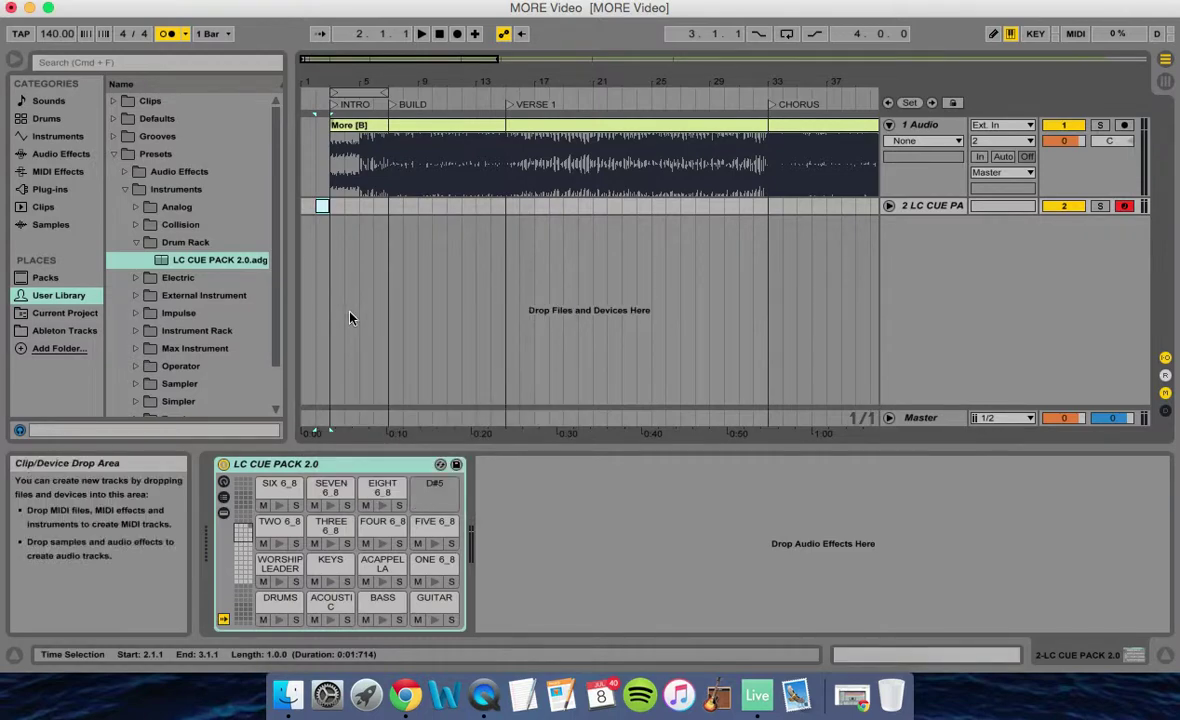
{"action": "left_click", "coordinate": [324, 209]}
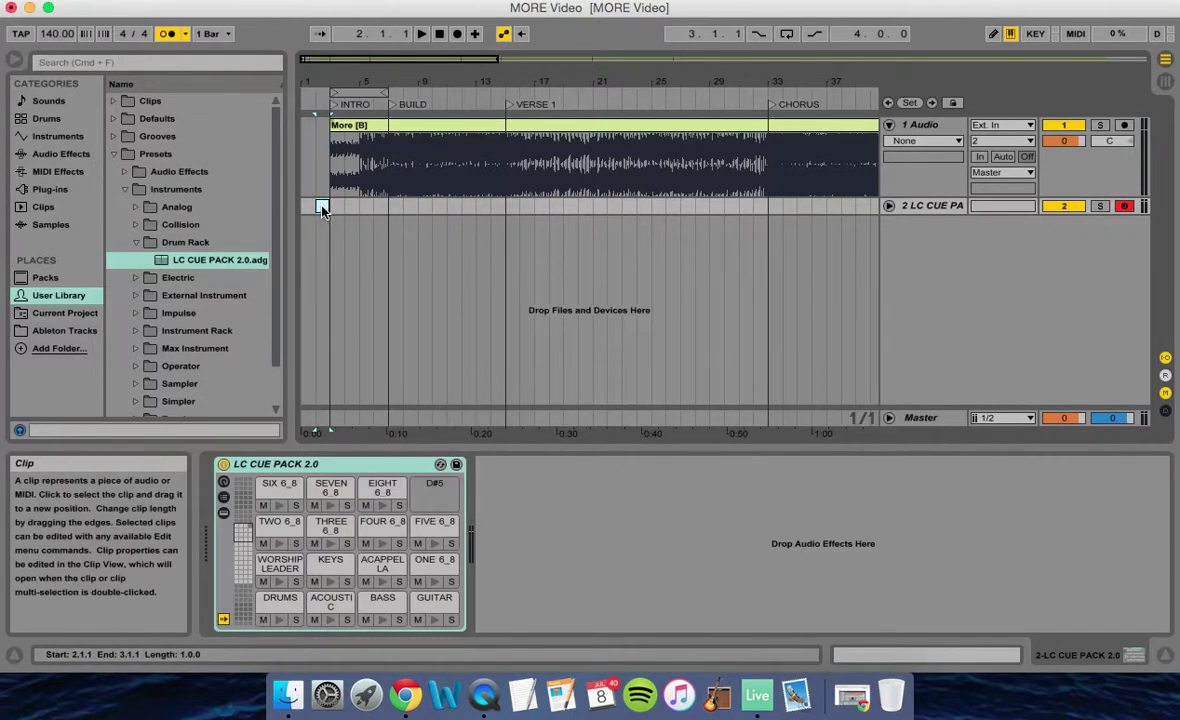
{"action": "double_click", "coordinate": [323, 207]}
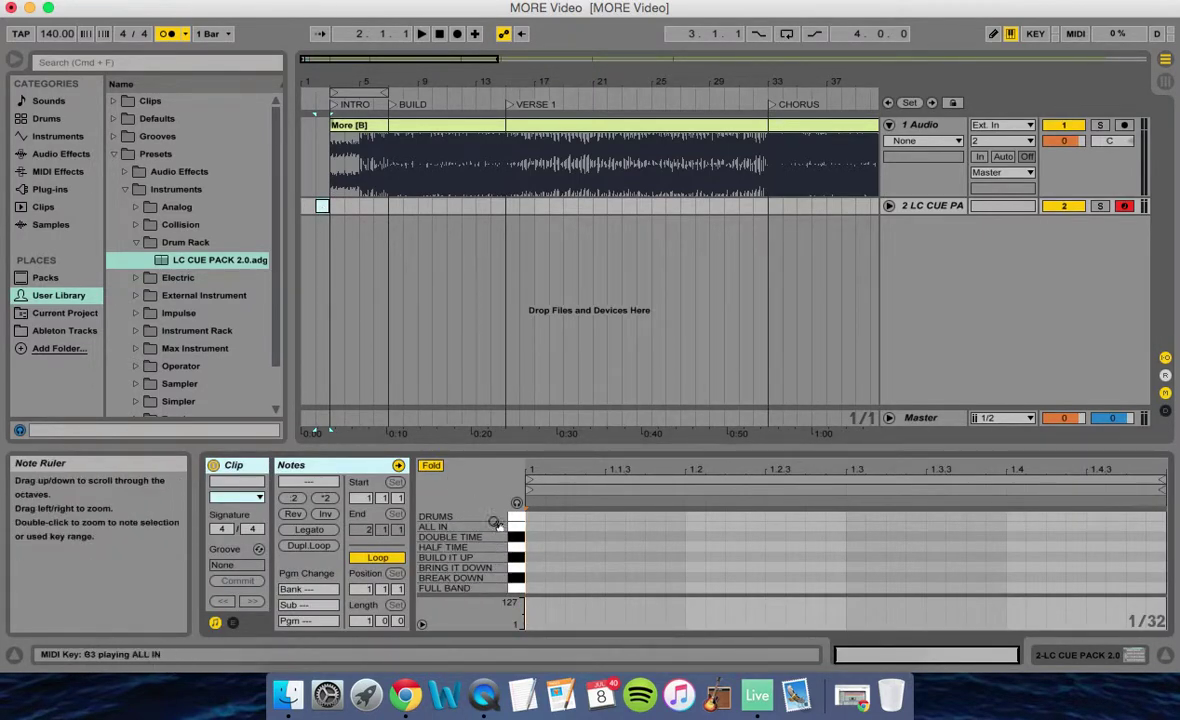
- Show the cue rows, enable Preview and Draw Mode, and draw an INTRO note on beat one
{"action": "scroll", "coordinate": [460, 525], "scroll_direction": "down", "scroll_amount": 5}
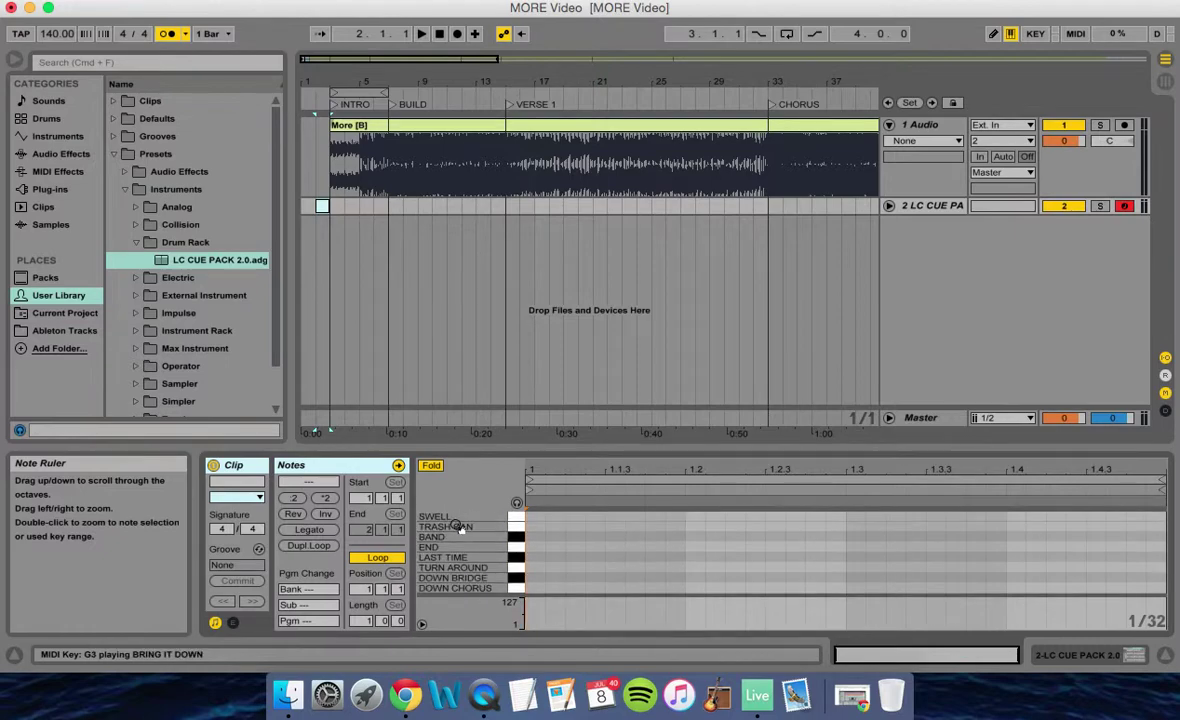
{"action": "scroll", "coordinate": [458, 527], "scroll_direction": "down", "scroll_amount": 5}
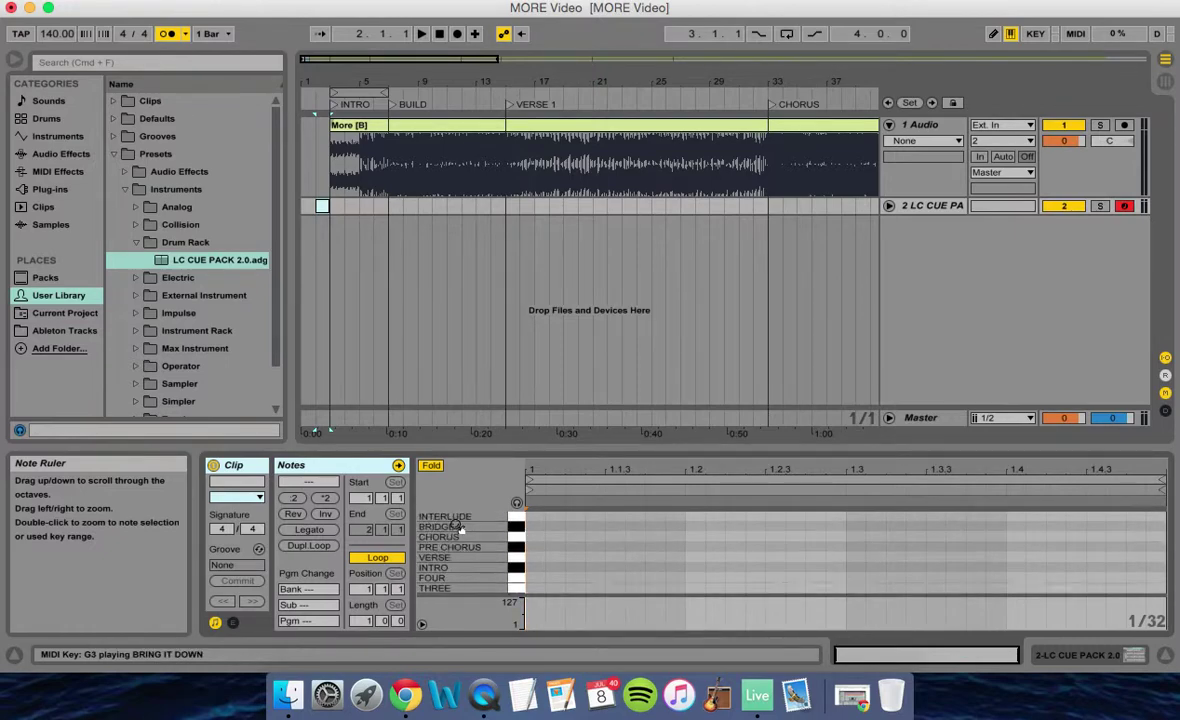
{"action": "scroll", "coordinate": [457, 527], "scroll_direction": "down", "scroll_amount": 5}
{"action": "scroll", "coordinate": [462, 560], "scroll_direction": "up", "scroll_amount": 10}
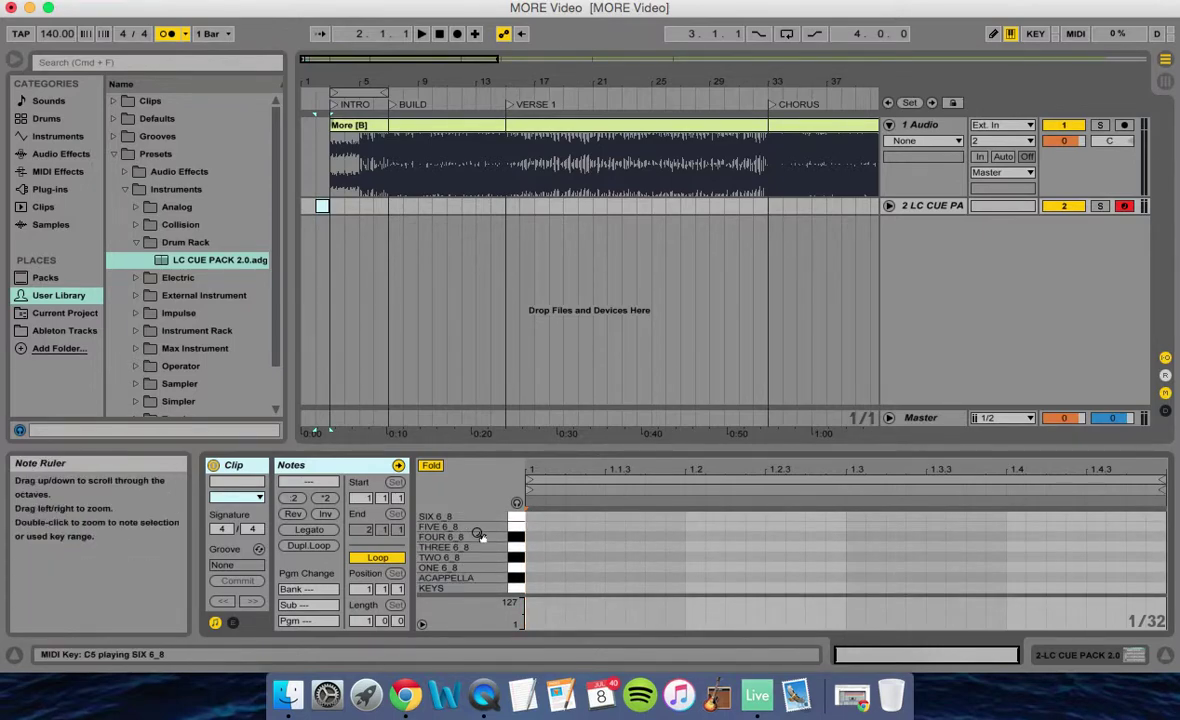
{"action": "scroll", "coordinate": [476, 533], "scroll_direction": "down", "scroll_amount": 10}
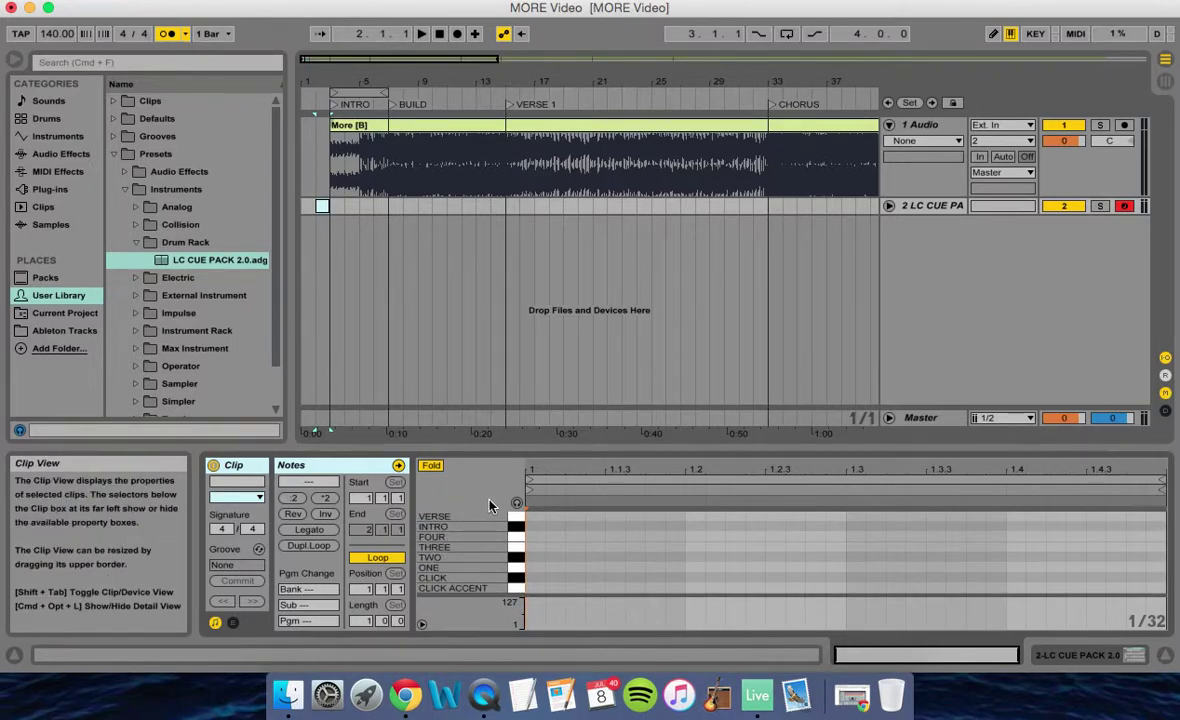
{"action": "left_click", "coordinate": [516, 503]}
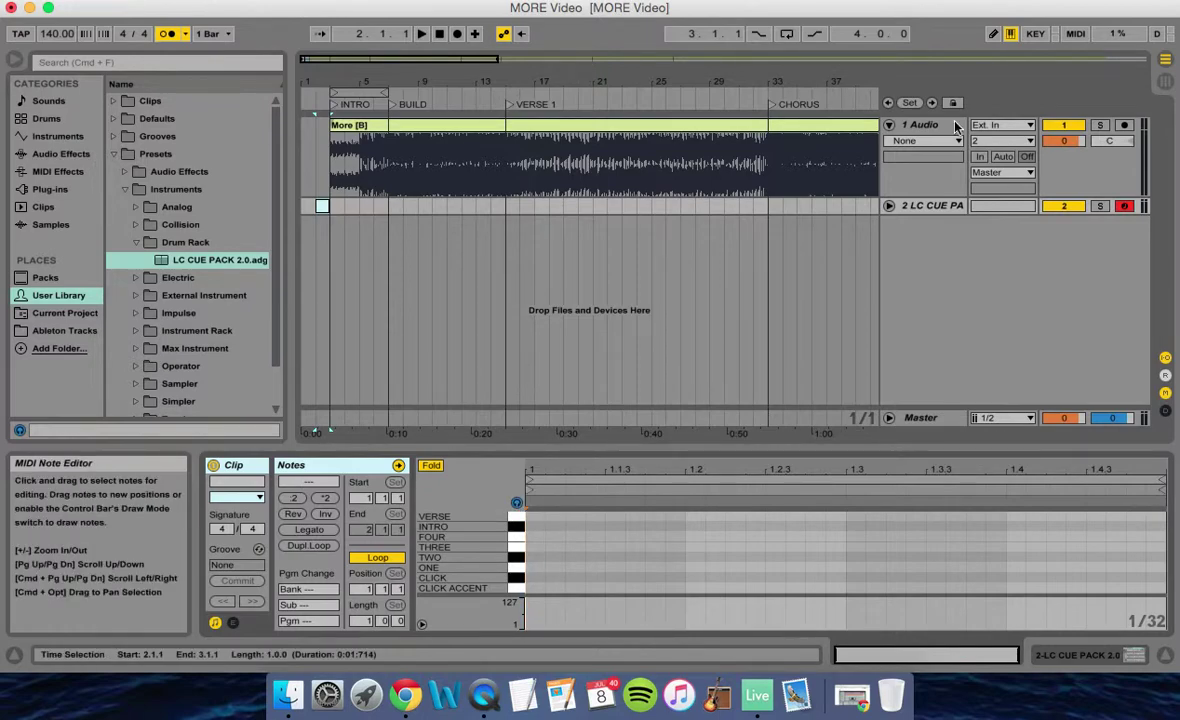
{"action": "left_click", "coordinate": [993, 36]}
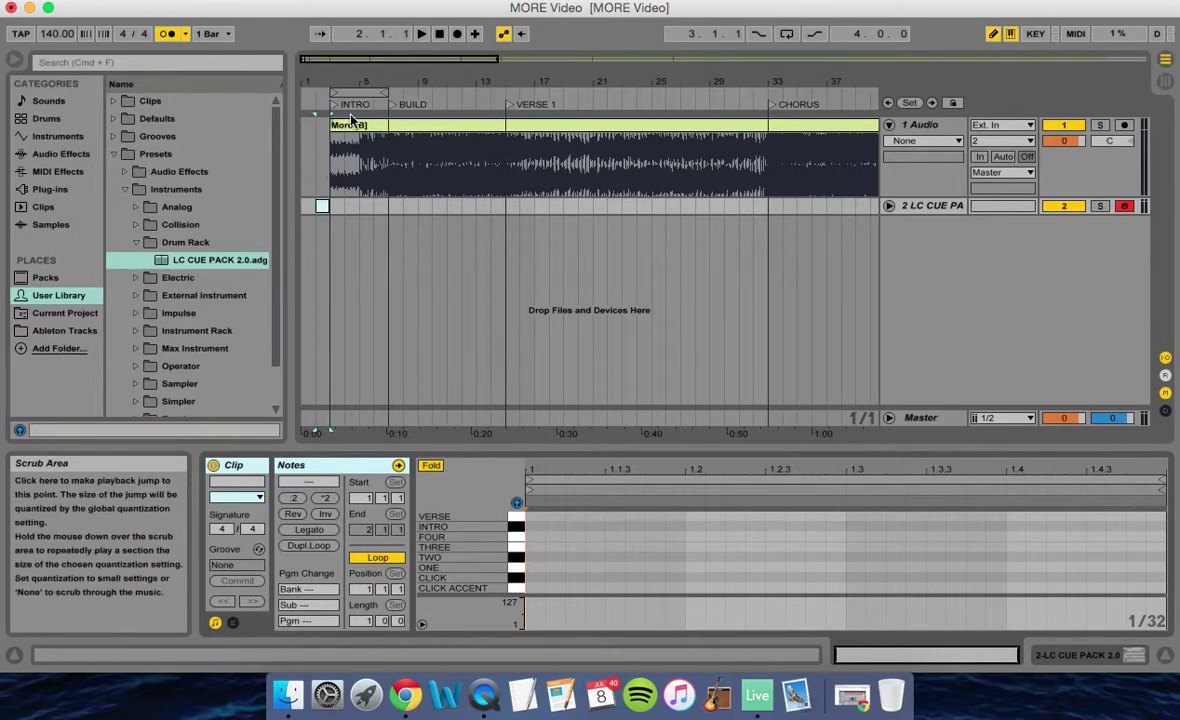
{"action": "left_click", "coordinate": [533, 524]}
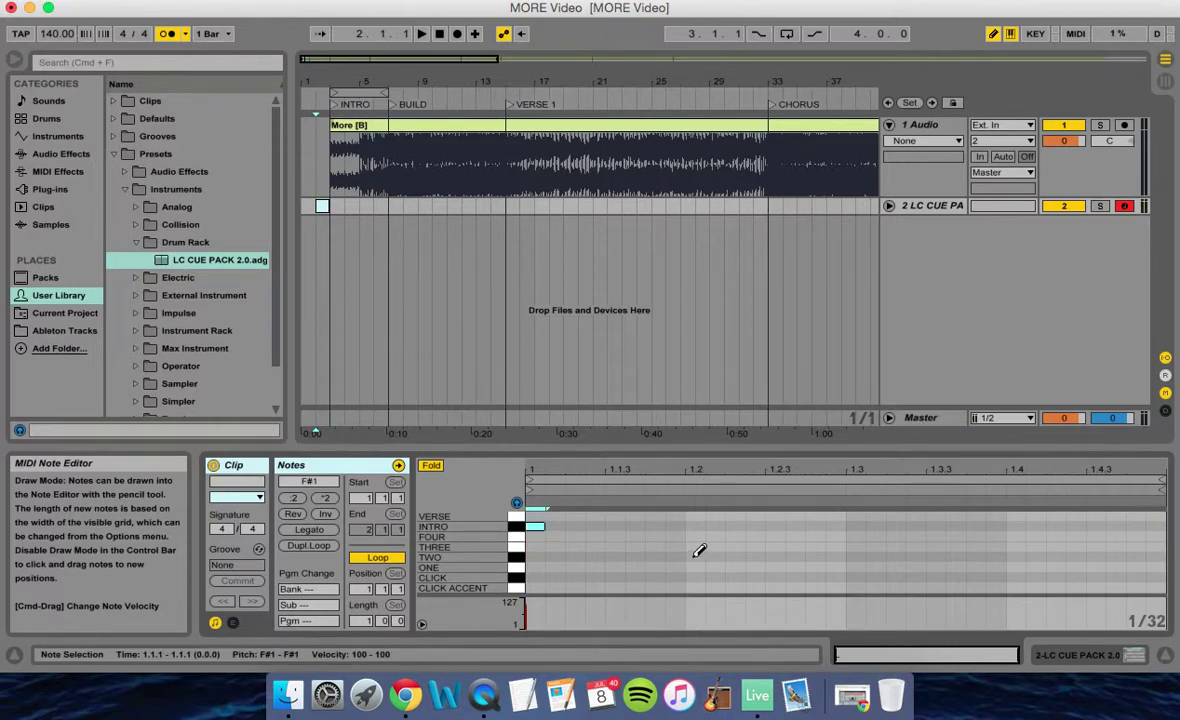
- Pencil in TWO, THREE and FOUR count notes on beats 2, 3 and 4
{"action": "left_click", "coordinate": [695, 557]}
{"action": "left_click", "coordinate": [855, 547]}
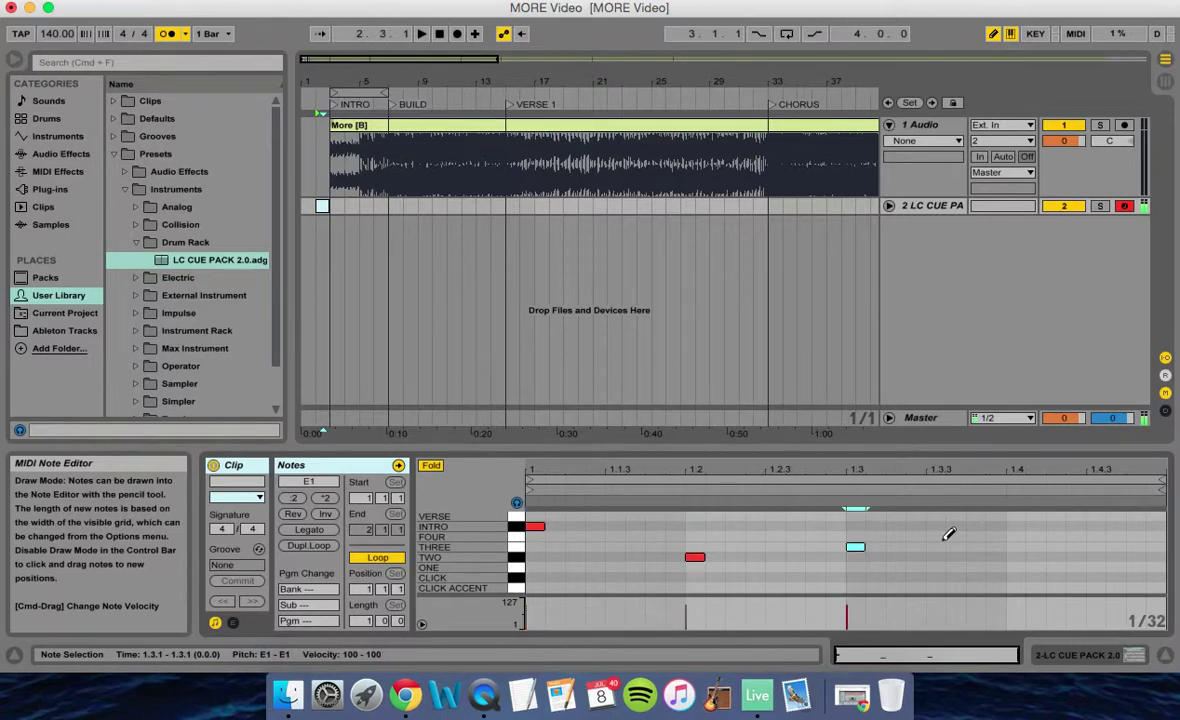
{"action": "left_click", "coordinate": [1012, 537]}
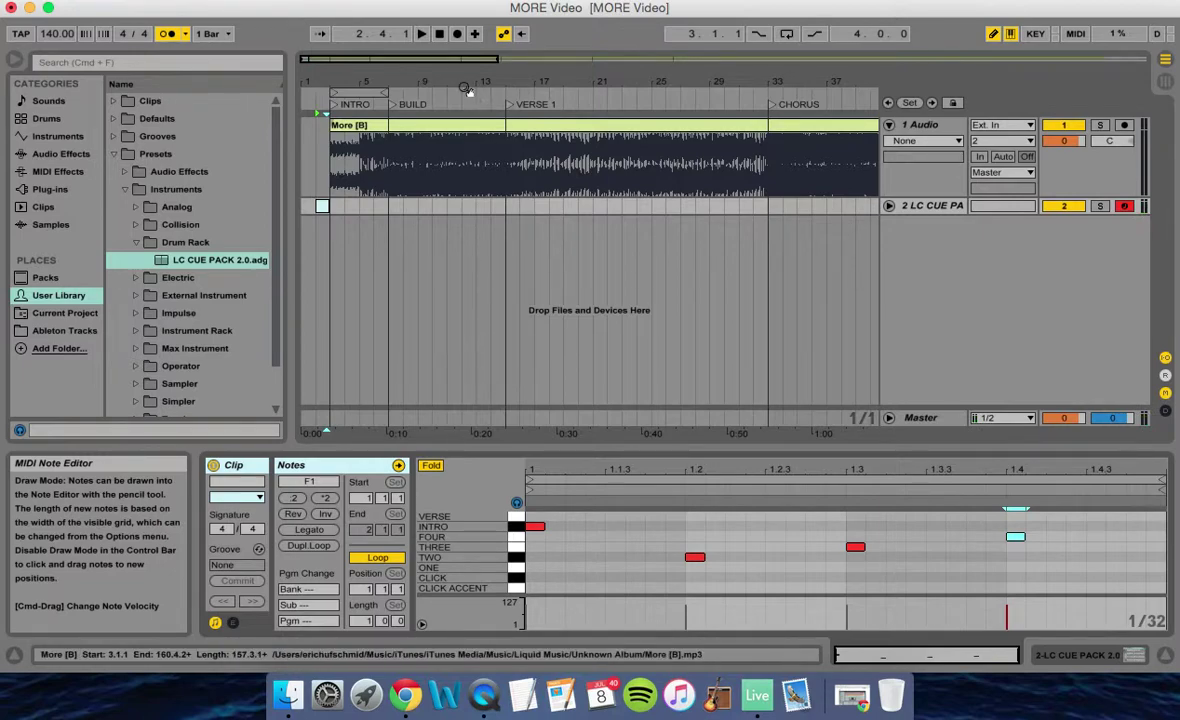
- Play the song from 1.1.1 to hear the intro cue, stop, and select bar 6 on the cue track
{"action": "left_click", "coordinate": [441, 36]}
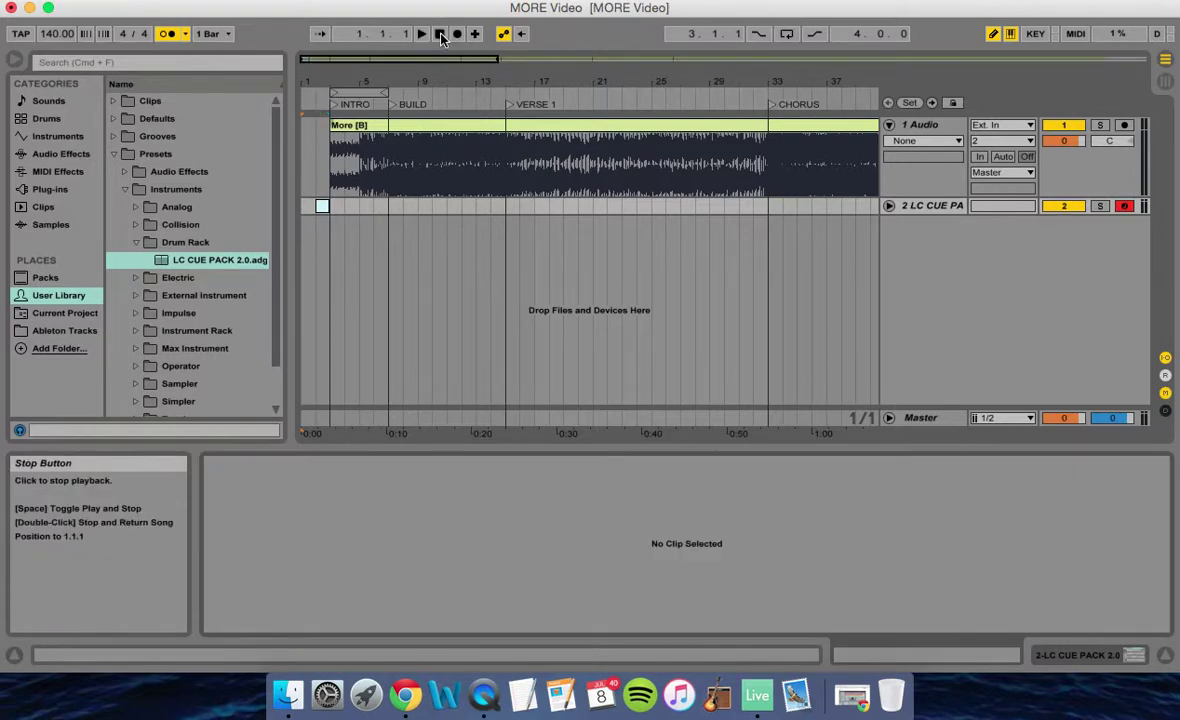
{"action": "key", "text": "space"}
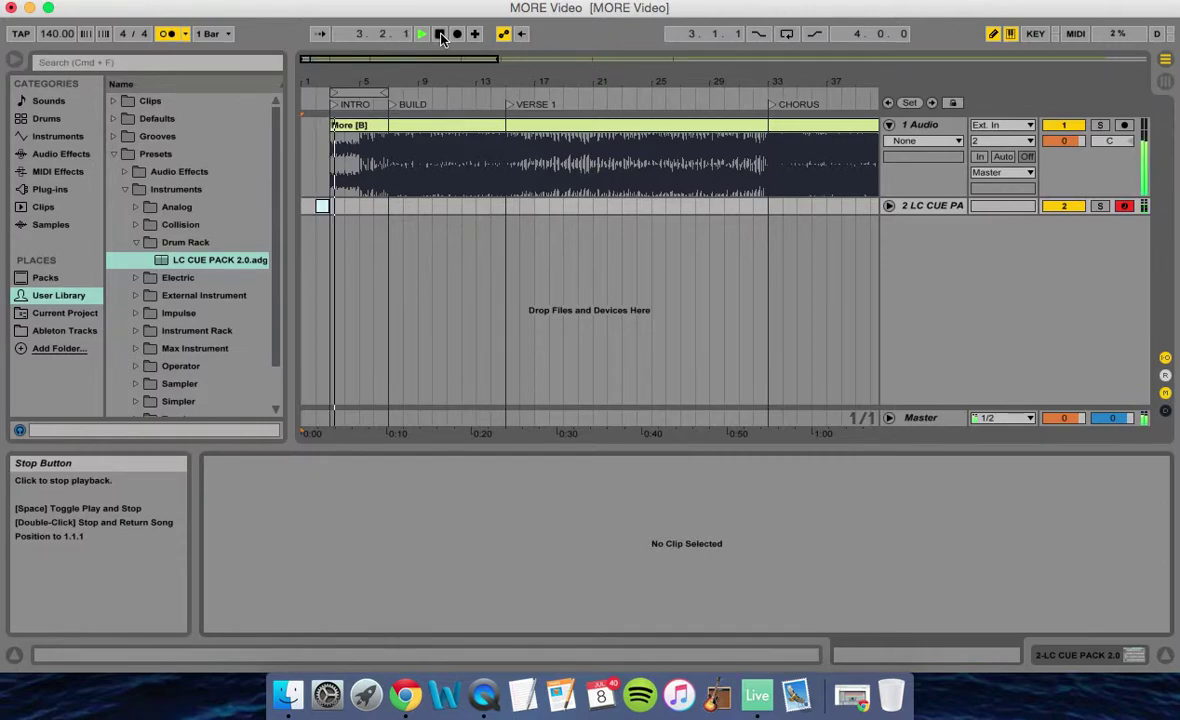
{"action": "left_click", "coordinate": [441, 36]}
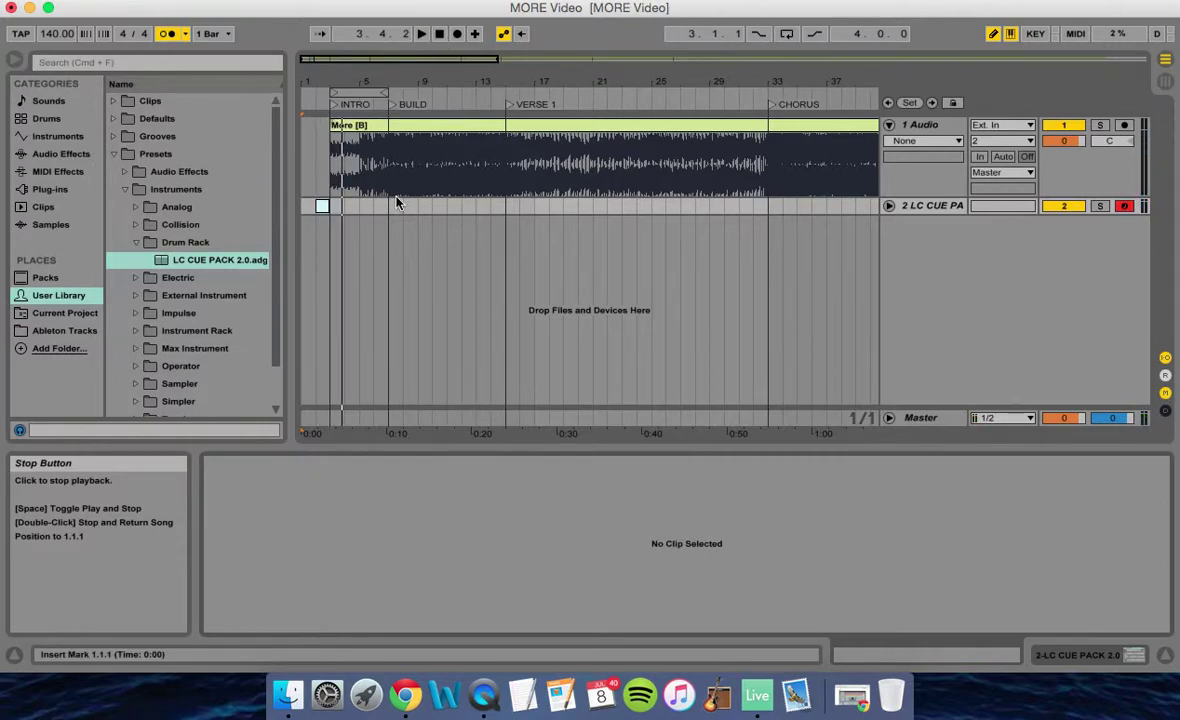
{"action": "left_click", "coordinate": [375, 209]}
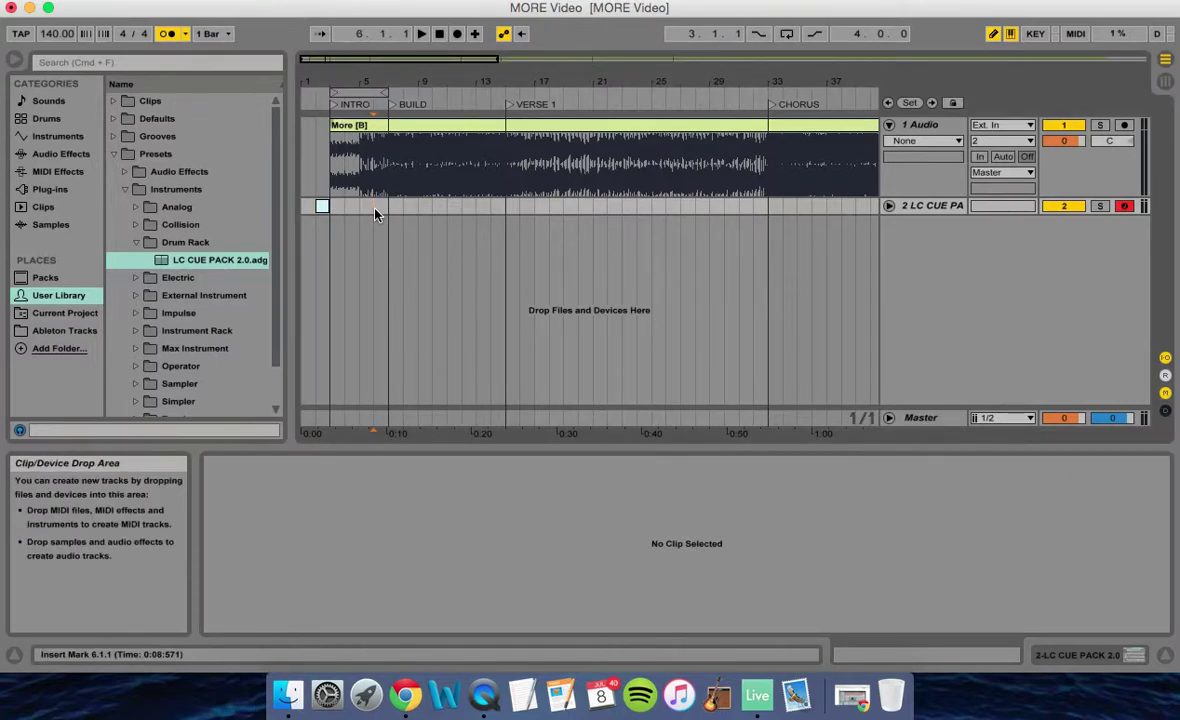
{"action": "left_click_drag", "start_coordinate": [375, 212], "coordinate": [389, 211]}
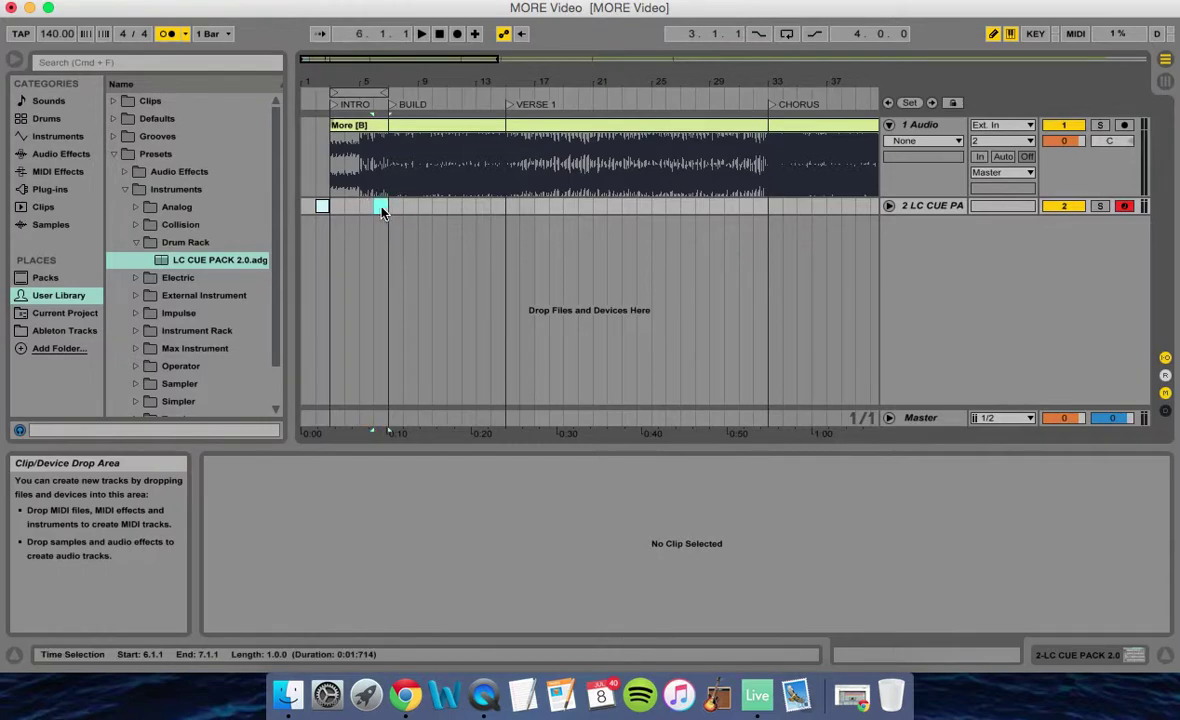
- Insert an empty one-bar MIDI clip in the selected bar 6
{"action": "right_click", "coordinate": [381, 210]}
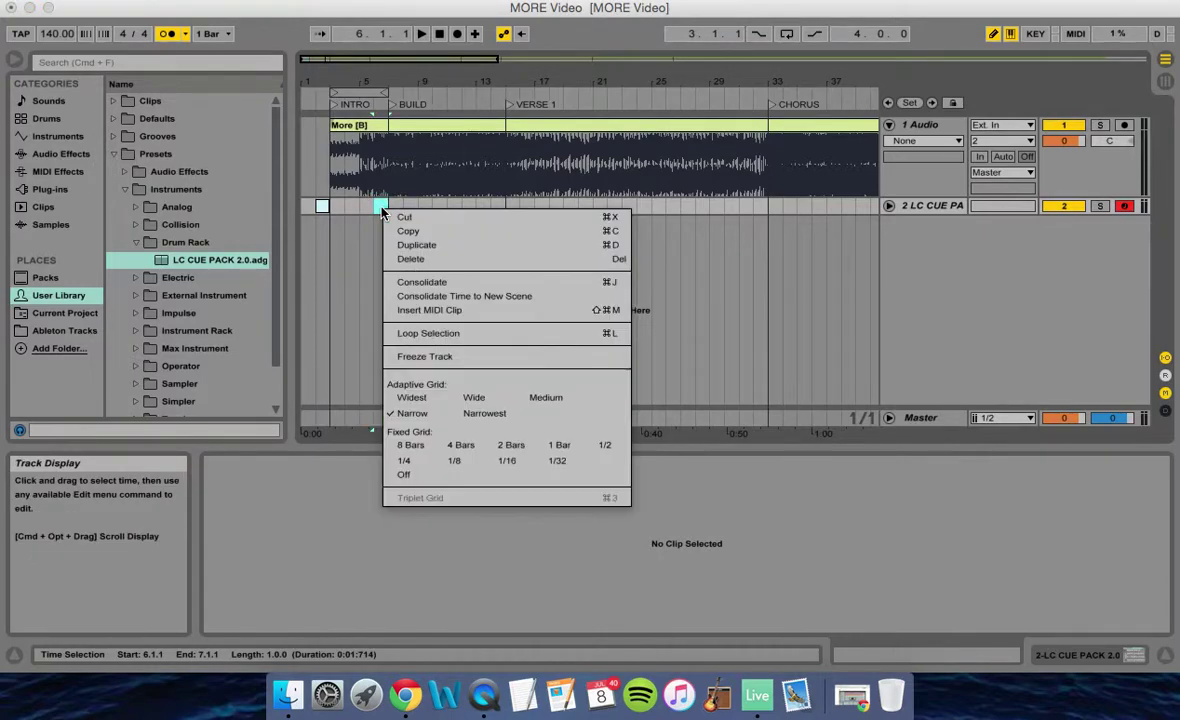
{"action": "left_click", "coordinate": [407, 311]}
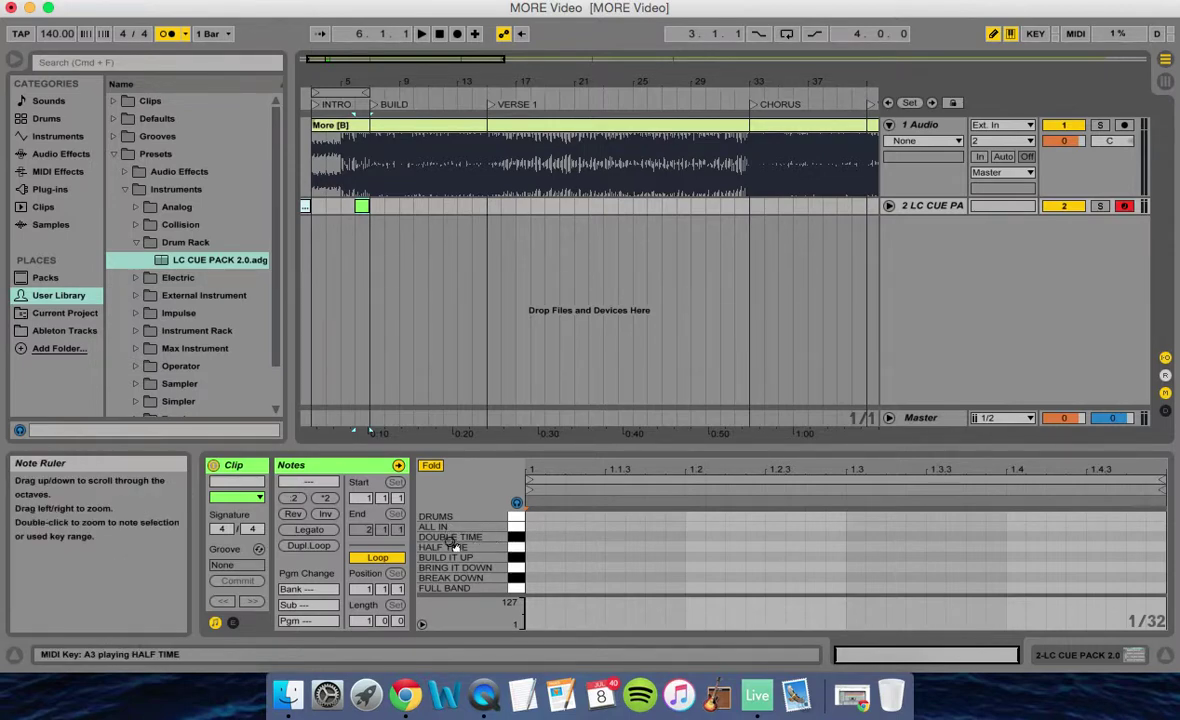
{"action": "scroll", "coordinate": [451, 540], "scroll_direction": "up", "scroll_amount": 5}
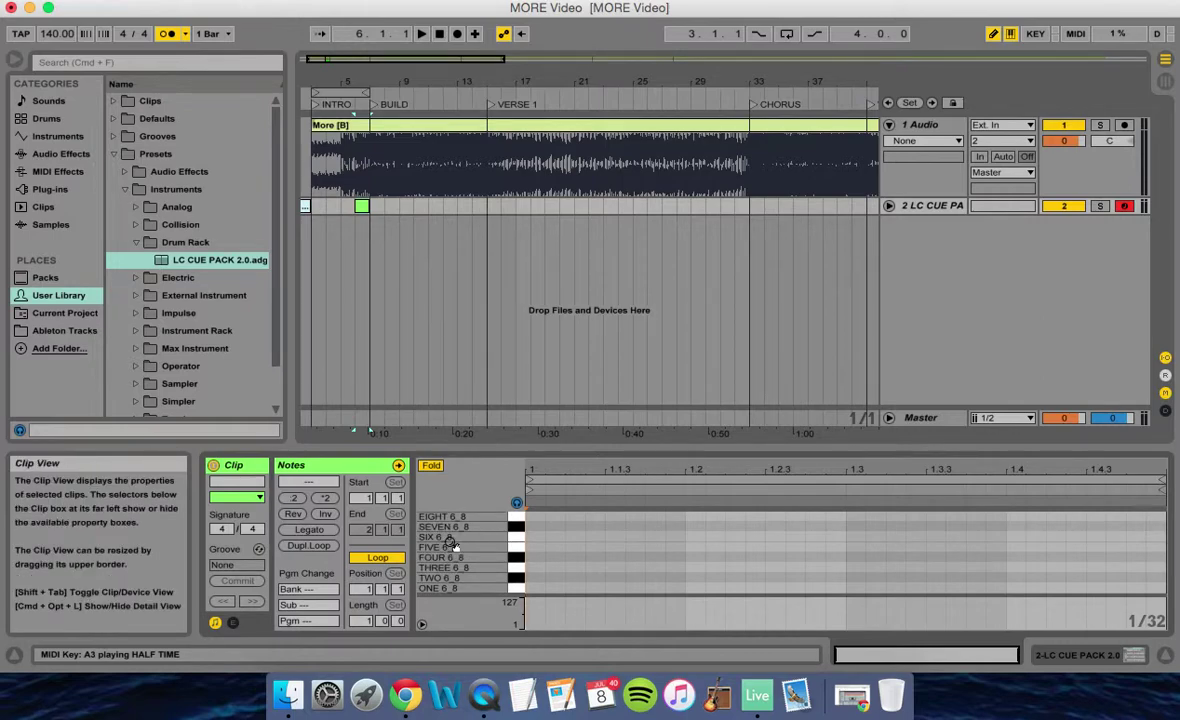
{"action": "scroll", "coordinate": [451, 541], "scroll_direction": "down", "scroll_amount": 3}
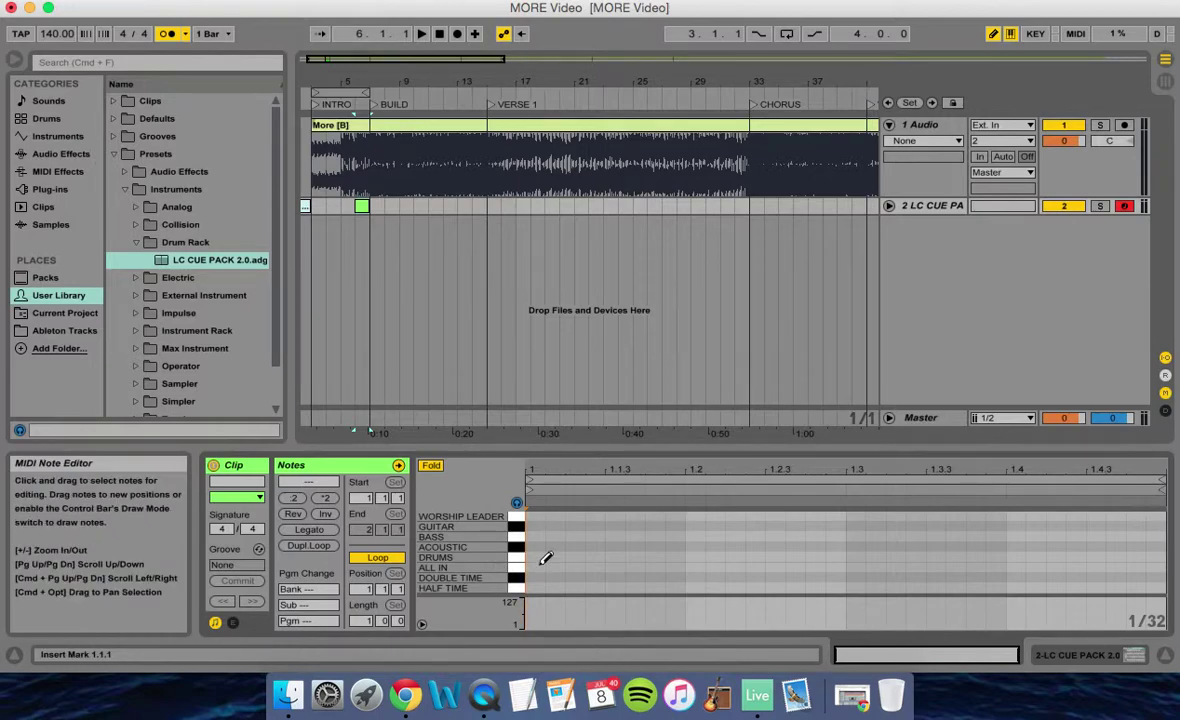
- Draw an ALL IN cue on beat one plus TWO, THREE and FOUR count notes
{"action": "left_click", "coordinate": [538, 566]}
{"action": "scroll", "coordinate": [565, 540], "scroll_direction": "down", "scroll_amount": 5}
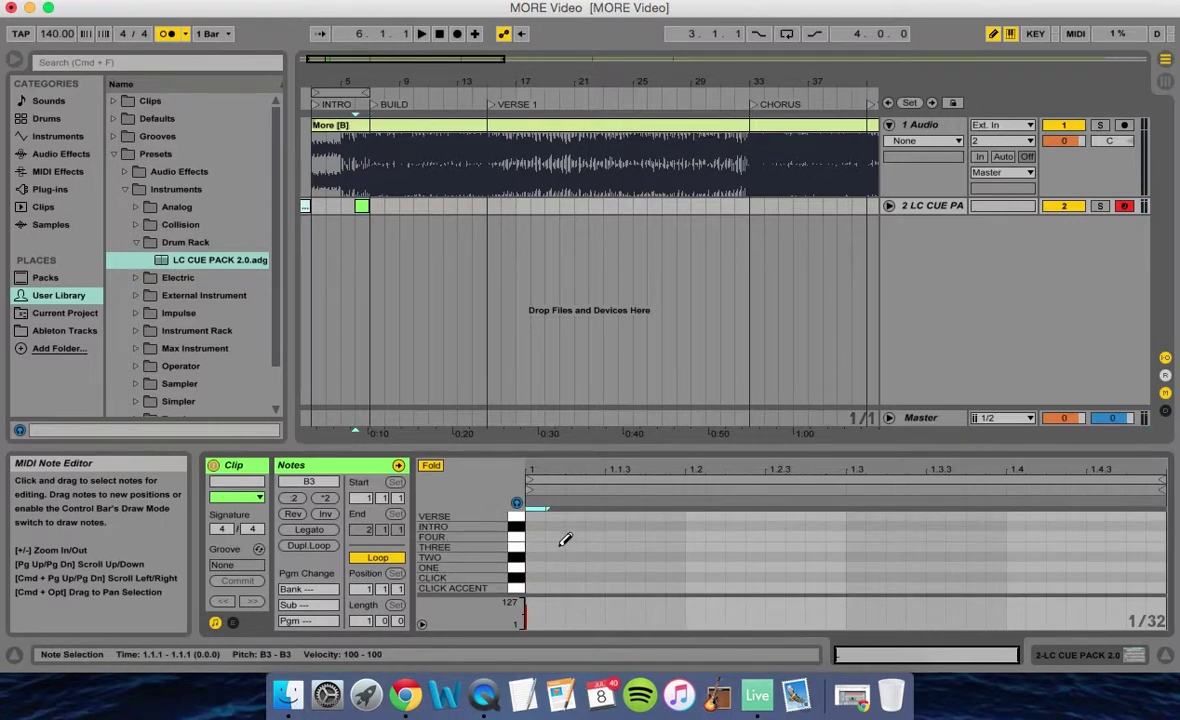
{"action": "left_click", "coordinate": [715, 557]}
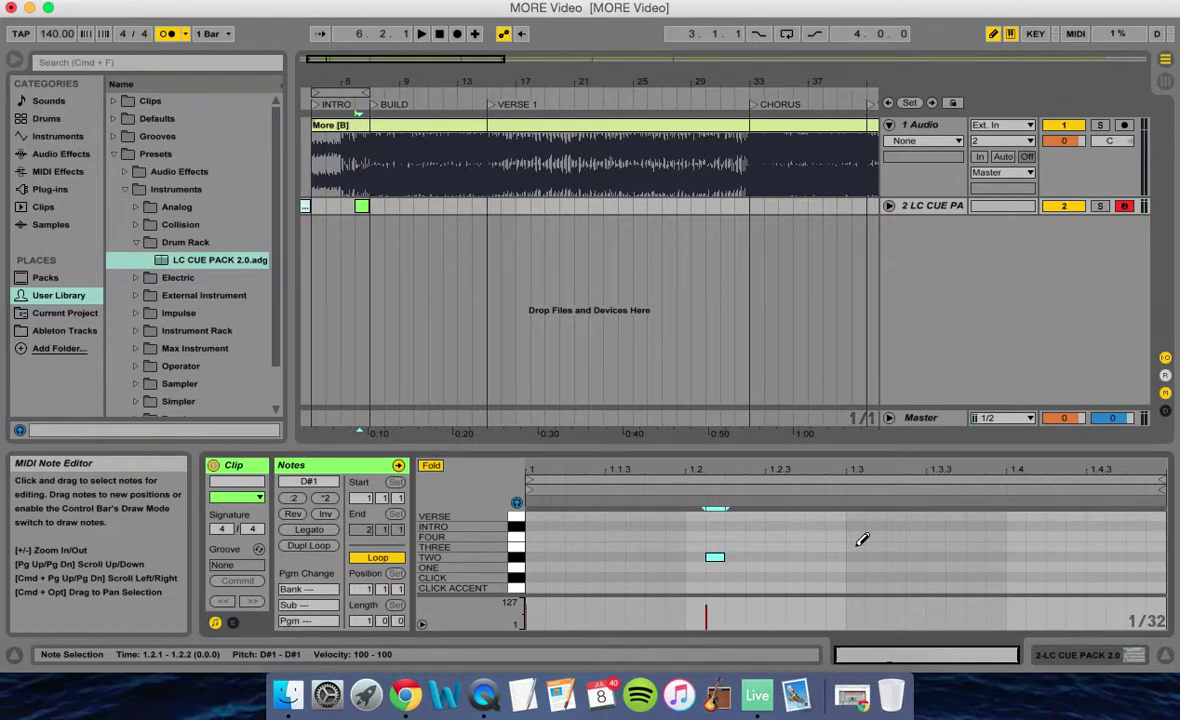
{"action": "left_click", "coordinate": [855, 547]}
{"action": "left_click", "coordinate": [1015, 536]}
{"action": "left_click", "coordinate": [372, 206]}
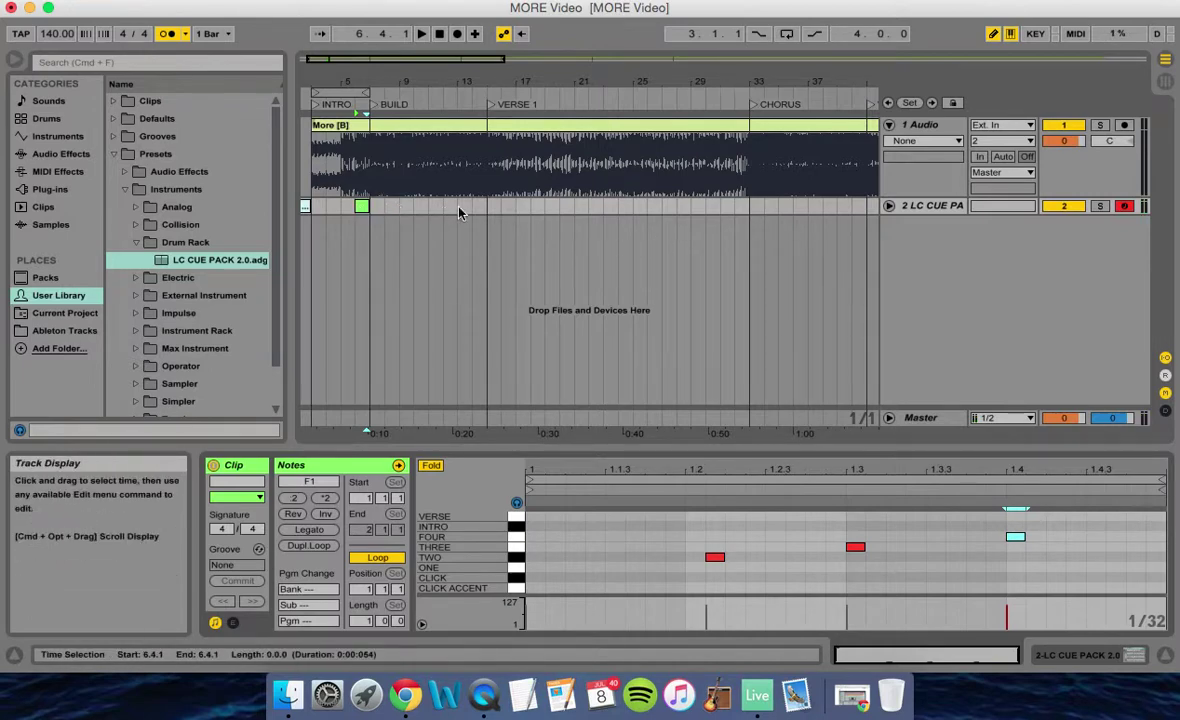
- Insert an empty one-bar MIDI clip at bar 14 on the cue track
{"action": "left_click_drag", "start_coordinate": [475, 208], "coordinate": [481, 209]}
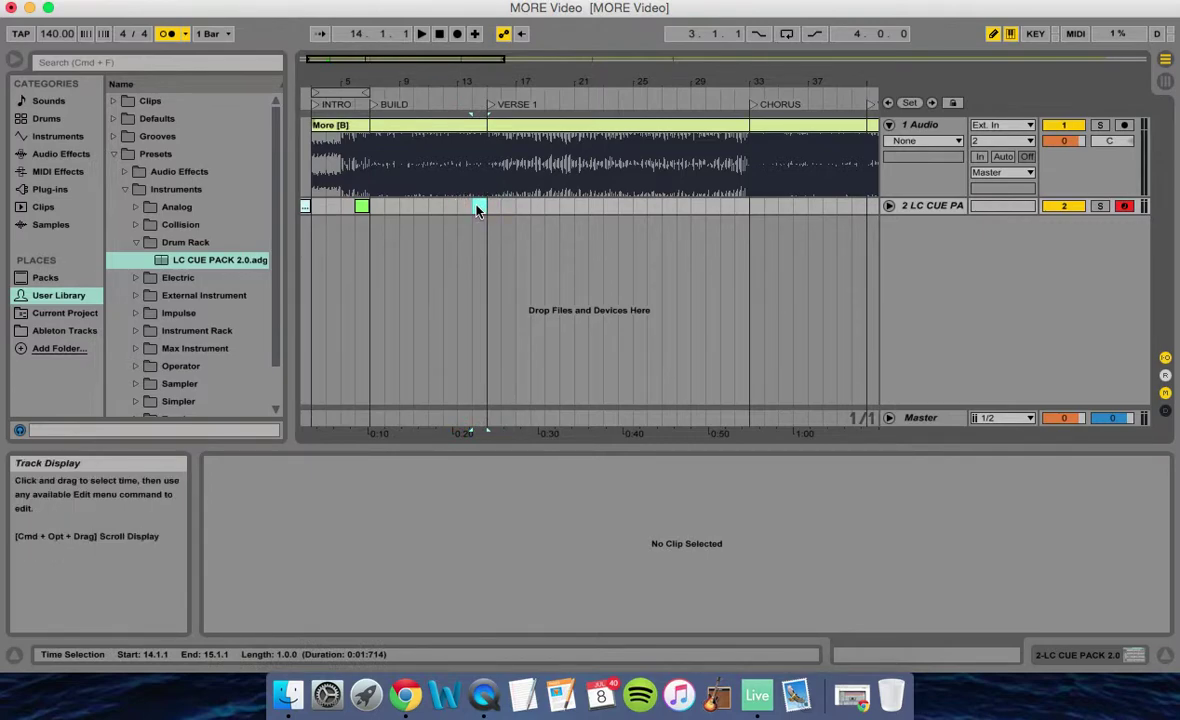
{"action": "right_click", "coordinate": [478, 209]}
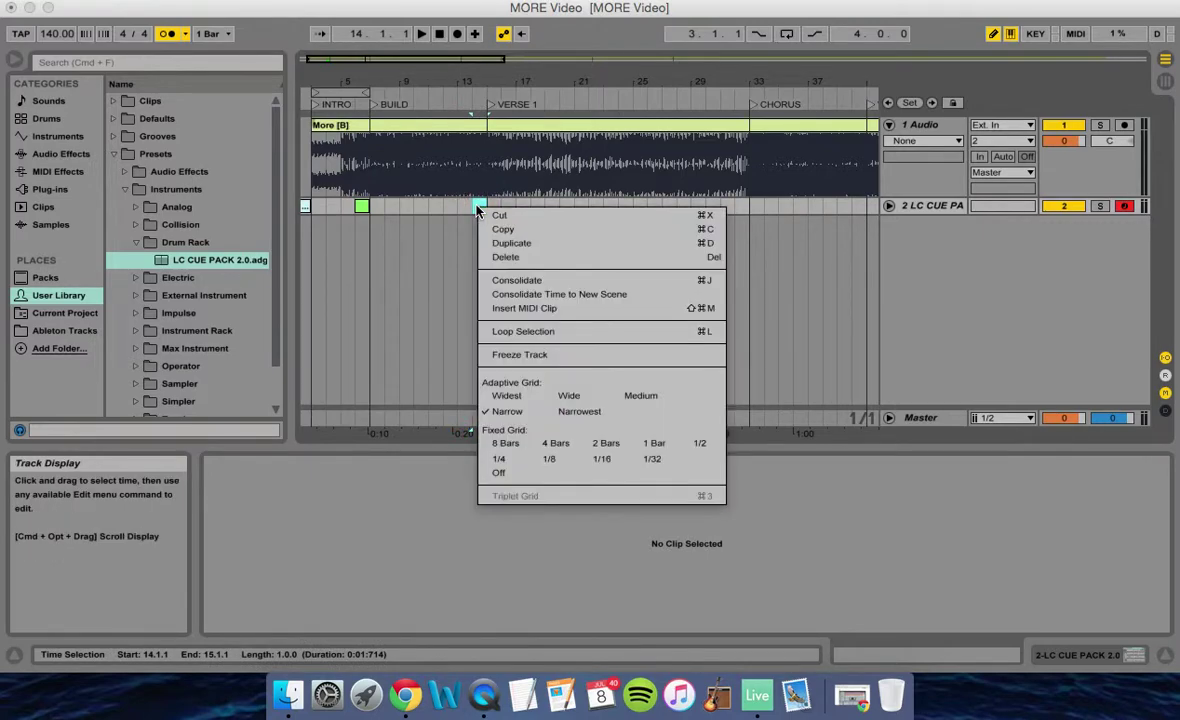
{"action": "left_click", "coordinate": [546, 309]}
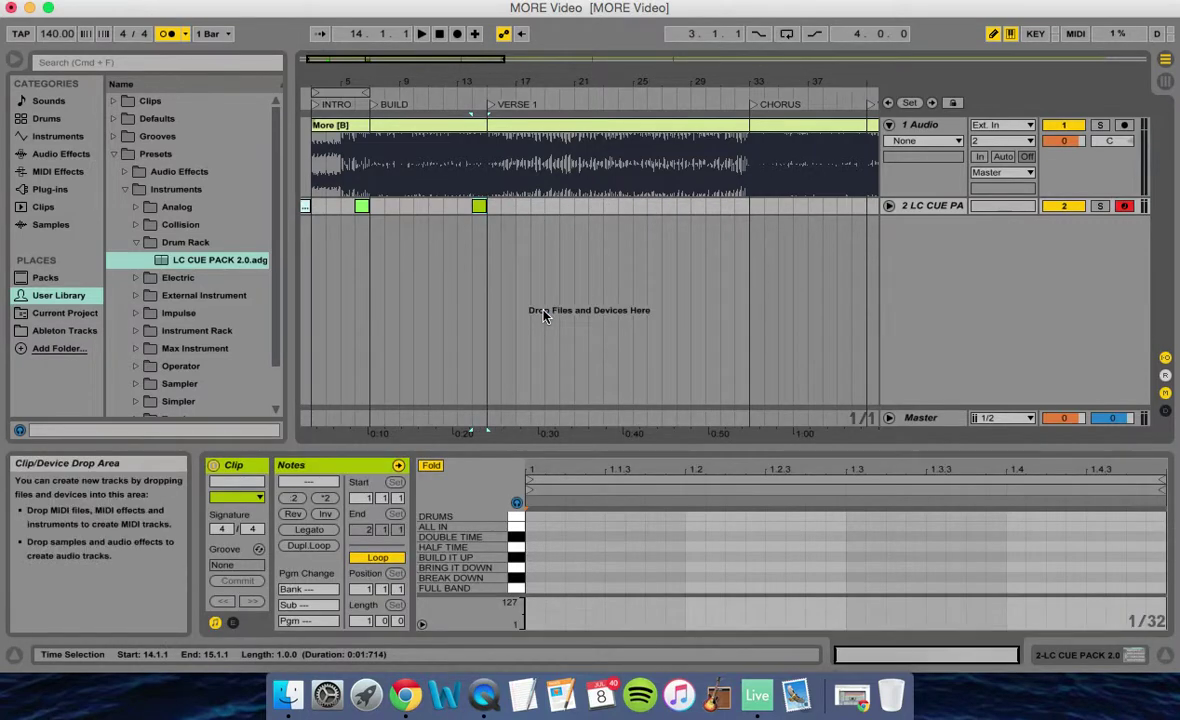
- Draw a VERSE cue on beat one plus TWO, THREE and FOUR count notes
{"action": "scroll", "coordinate": [543, 524], "scroll_direction": "down", "scroll_amount": 3}
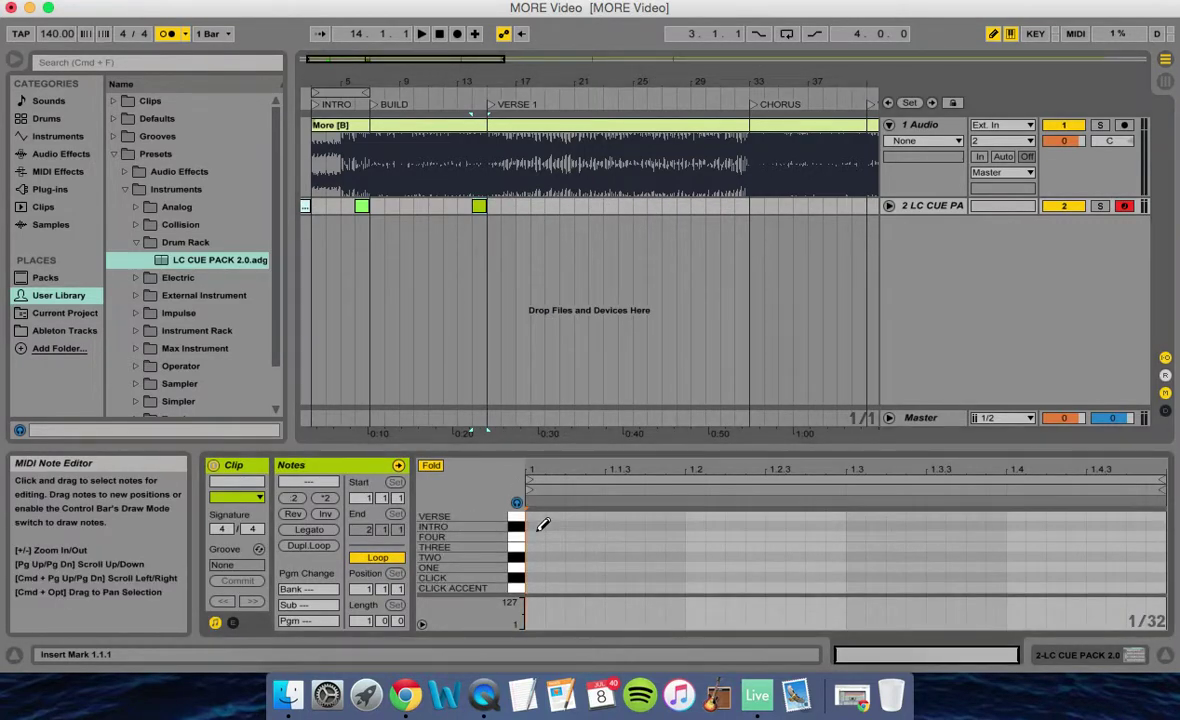
{"action": "left_click", "coordinate": [535, 515]}
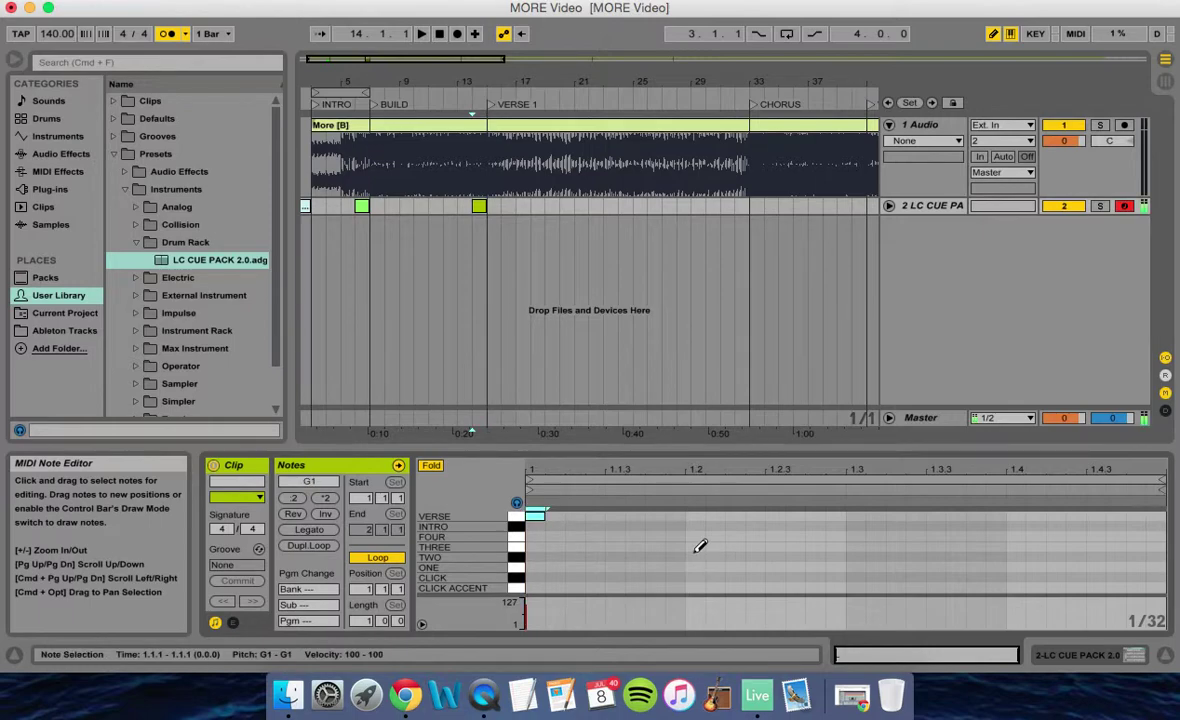
{"action": "left_click", "coordinate": [695, 557]}
{"action": "left_click", "coordinate": [856, 546]}
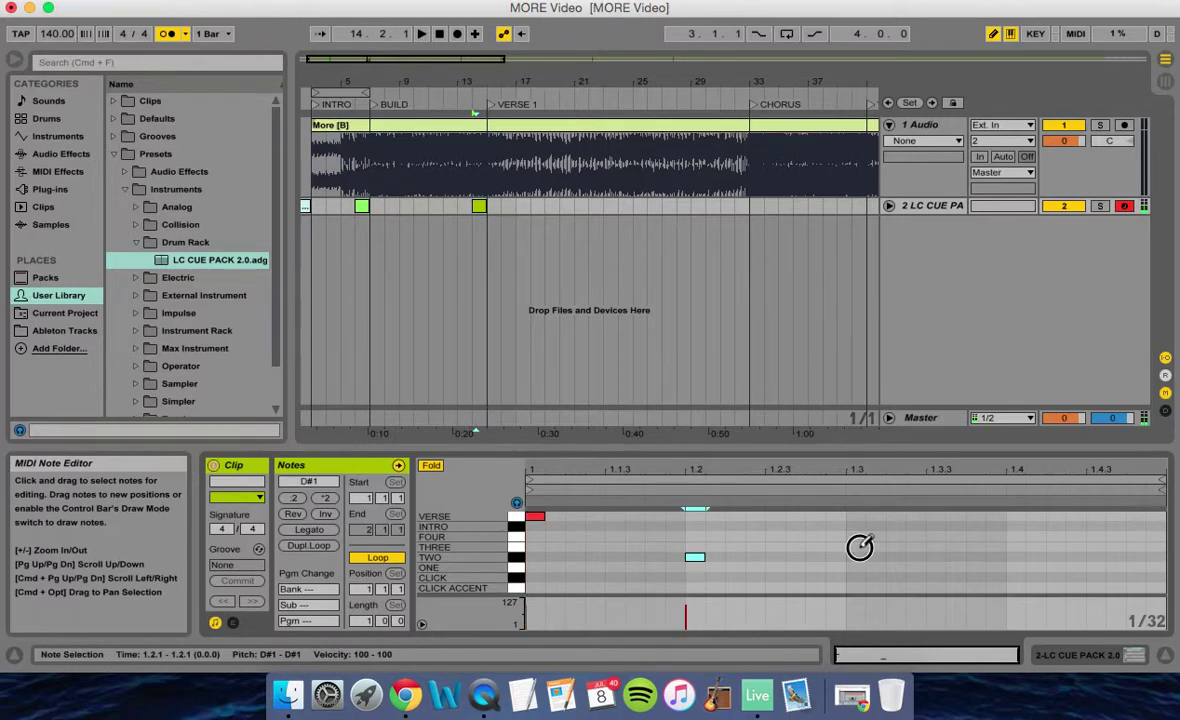
{"action": "left_click", "coordinate": [1015, 537]}
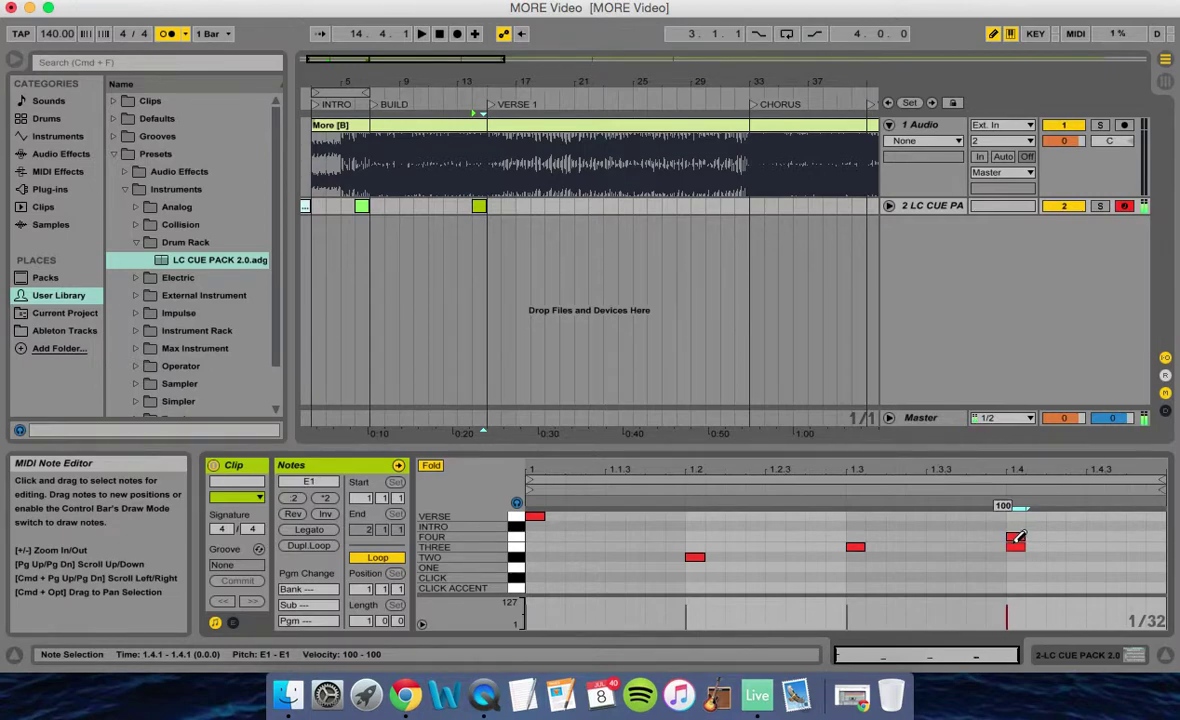
{"action": "left_click_drag", "start_coordinate": [1015, 538], "coordinate": [1016, 547]}
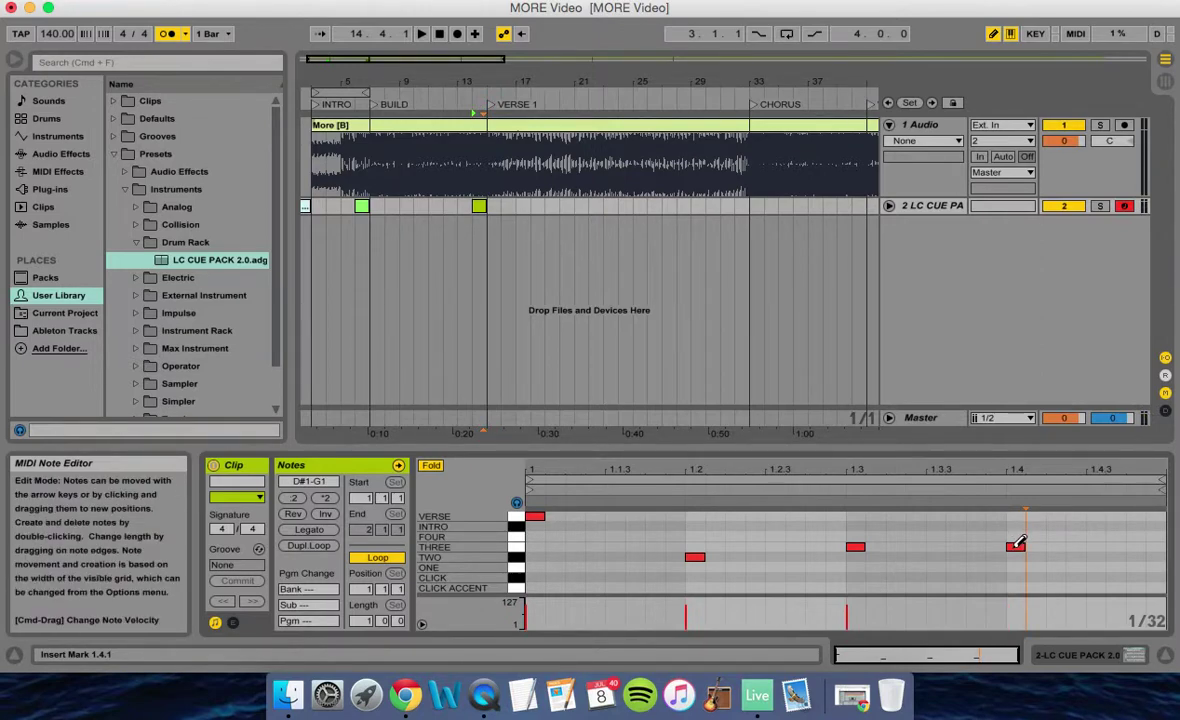
{"action": "left_click", "coordinate": [1015, 546]}
{"action": "left_click", "coordinate": [1017, 536]}
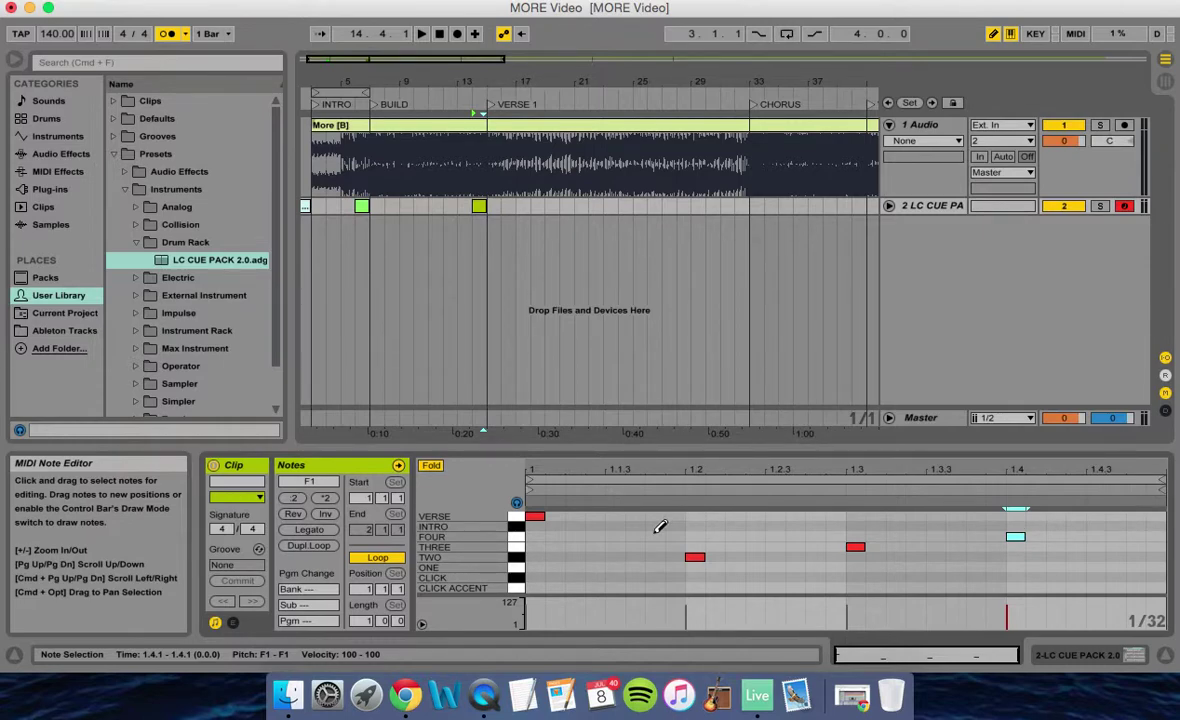
{"action": "left_click", "coordinate": [606, 277]}
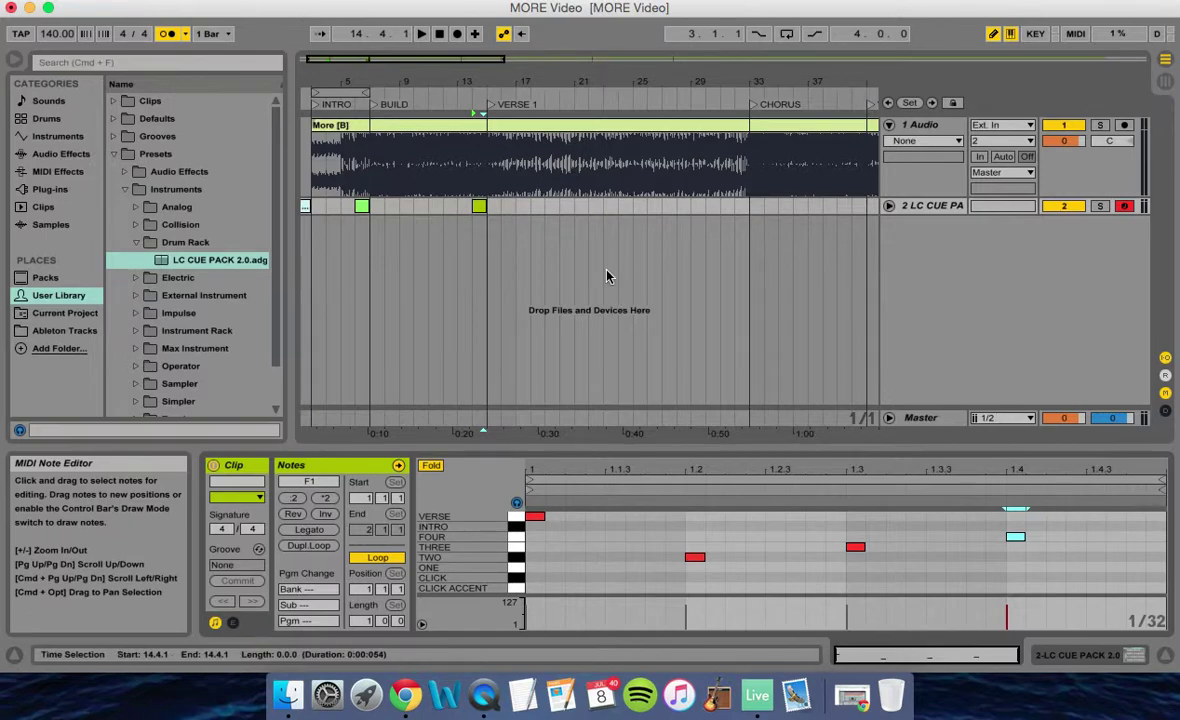
{"action": "scroll", "coordinate": [700, 224], "scroll_direction": "left", "scroll_amount": 2}
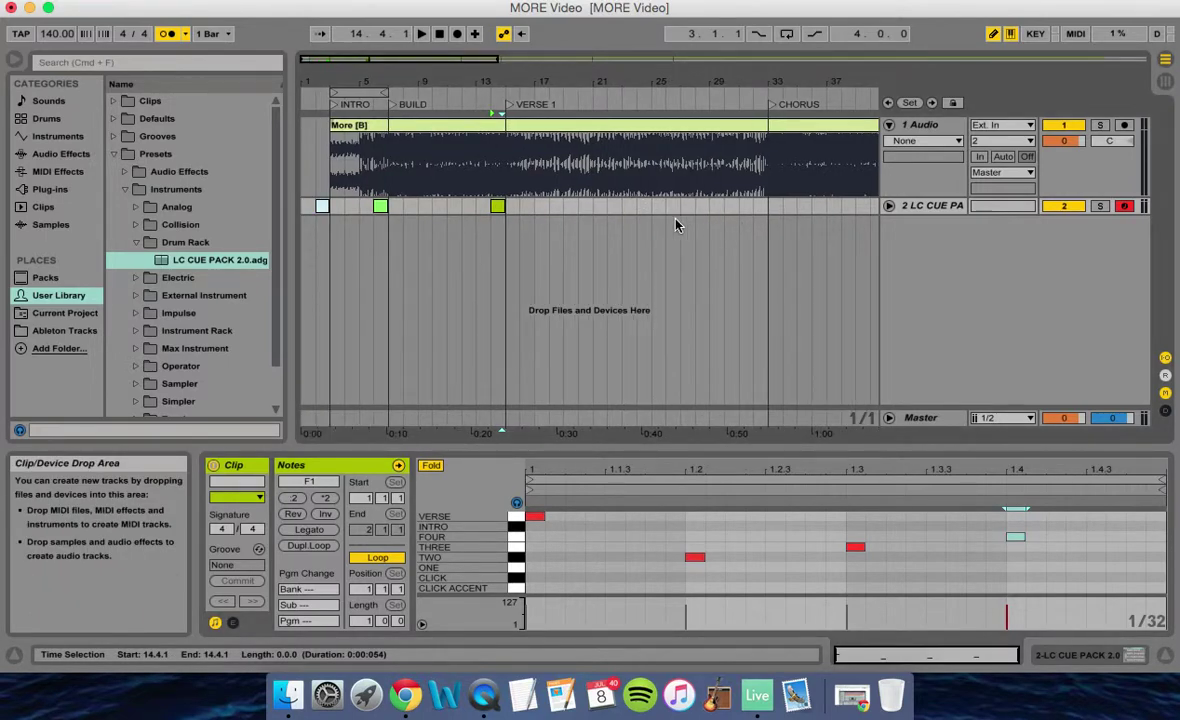